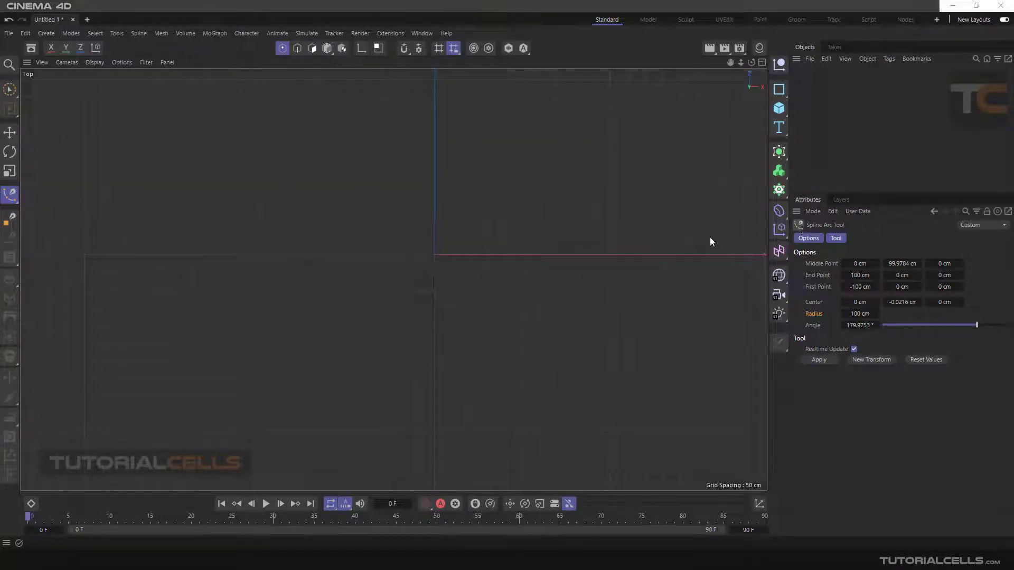
# Step: Make Spline Smooth the active tool (Radius 50, Strength 100%, Smooth 50%), then reopen the spline tool list
pyautogui.click(13, 196)
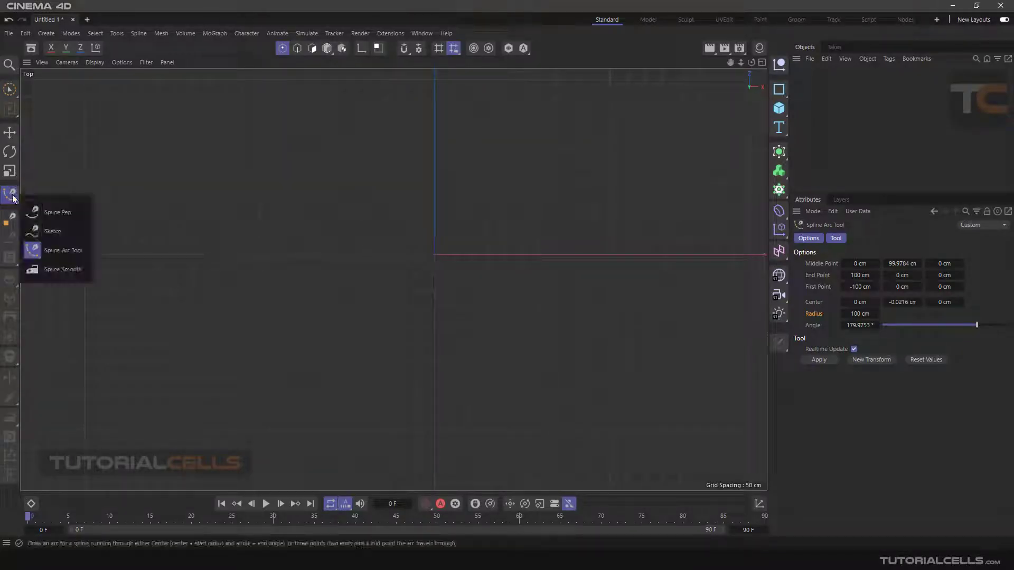
pyautogui.click(57, 274)
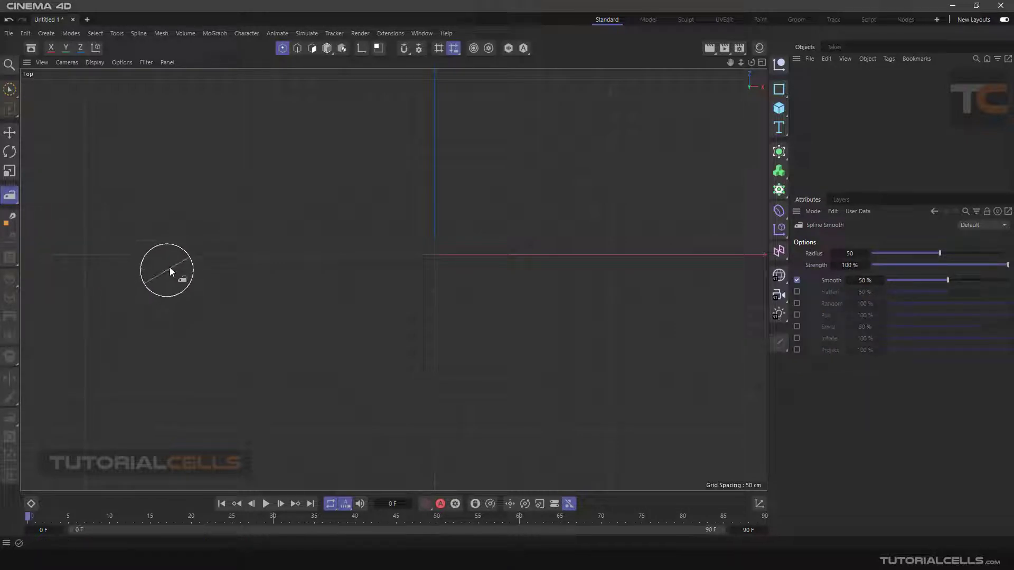
pyautogui.click(18, 199)
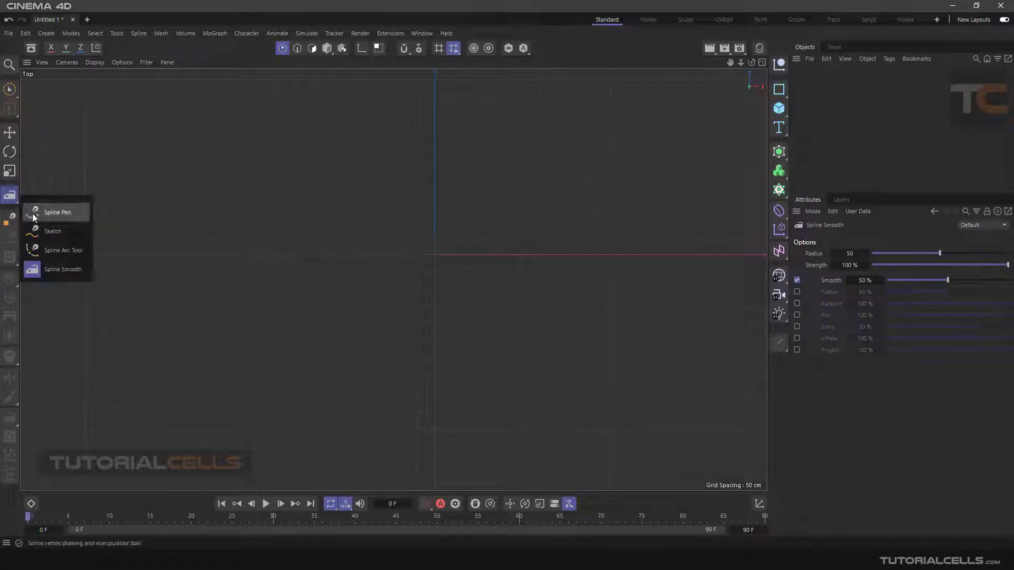
# Step: Sketch a long freehand wavy spline in the Top view, ending in a jagged zigzag
pyautogui.click(39, 230)
pyautogui.moveTo(79, 295)
pyautogui.mouseDown()
pyautogui.moveTo(113, 244)
pyautogui.moveTo(183, 273)
pyautogui.moveTo(245, 219)
pyautogui.moveTo(323, 189)
pyautogui.moveTo(381, 220)
pyautogui.moveTo(371, 255)
pyautogui.moveTo(323, 288)
pyautogui.moveTo(426, 287)
pyautogui.moveTo(505, 336)
pyautogui.moveTo(450, 391)
pyautogui.moveTo(481, 440)
pyautogui.moveTo(605, 404)
pyautogui.mouseUp()
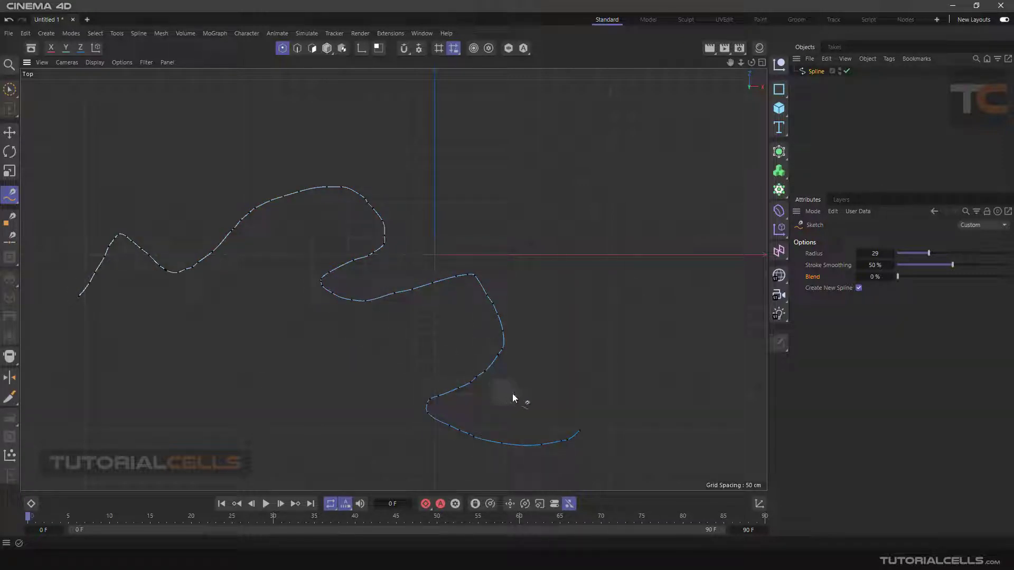
pyautogui.moveTo(568, 441)
pyautogui.mouseDown()
pyautogui.moveTo(602, 344)
pyautogui.moveTo(620, 329)
pyautogui.moveTo(680, 353)
pyautogui.mouseUp()
pyautogui.moveTo(638, 359)
pyautogui.keyDown('alt'); pyautogui.mouseDown(button='middle')
pyautogui.moveTo(604, 346)
pyautogui.moveTo(596, 323)
pyautogui.moveTo(584, 329)
pyautogui.mouseUp(button='middle'); pyautogui.keyUp('alt')
# Step: Switch back to the Spline Smooth brush
pyautogui.click(12, 202)
pyautogui.click(12, 203)
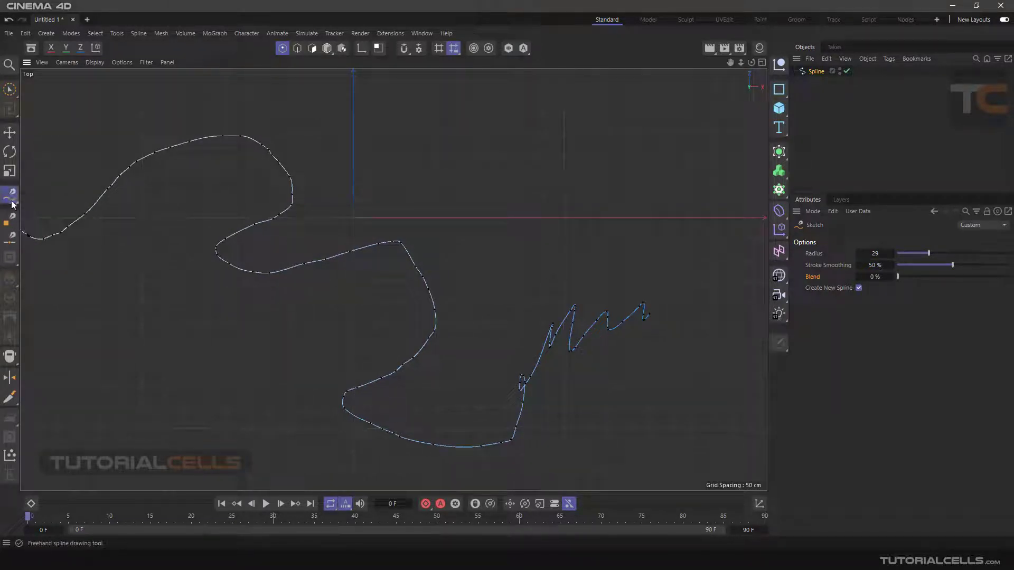
pyautogui.click(11, 203)
pyautogui.click(69, 269)
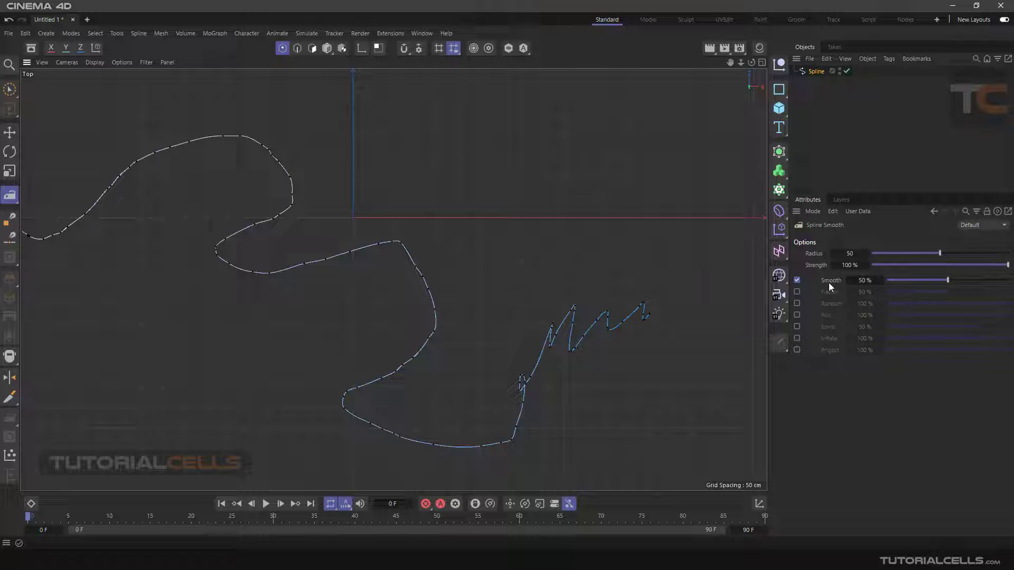
# Step: Brush over the zigzag at the spline's end to soften it into gentler curves
pyautogui.moveTo(550, 313)
pyautogui.mouseDown()
pyautogui.moveTo(636, 307)
pyautogui.moveTo(560, 323)
pyautogui.moveTo(531, 359)
pyautogui.moveTo(531, 381)
pyautogui.mouseUp()
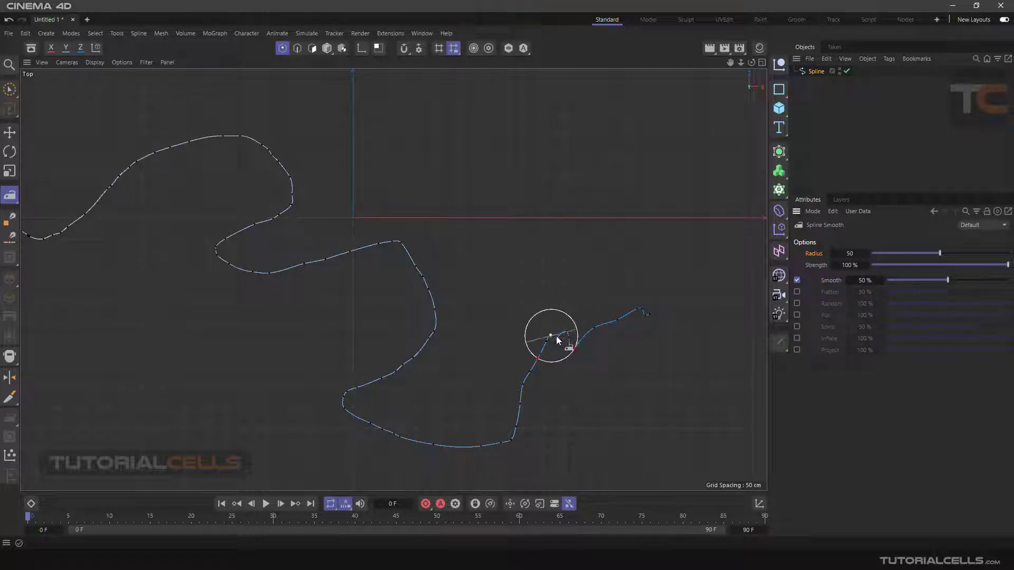
# Step: Resize the smoothing brush to radius 48, lower strength to 60%, and keep smoothing the zigzag
pyautogui.moveTo(939, 253); pyautogui.dragTo(921, 254)
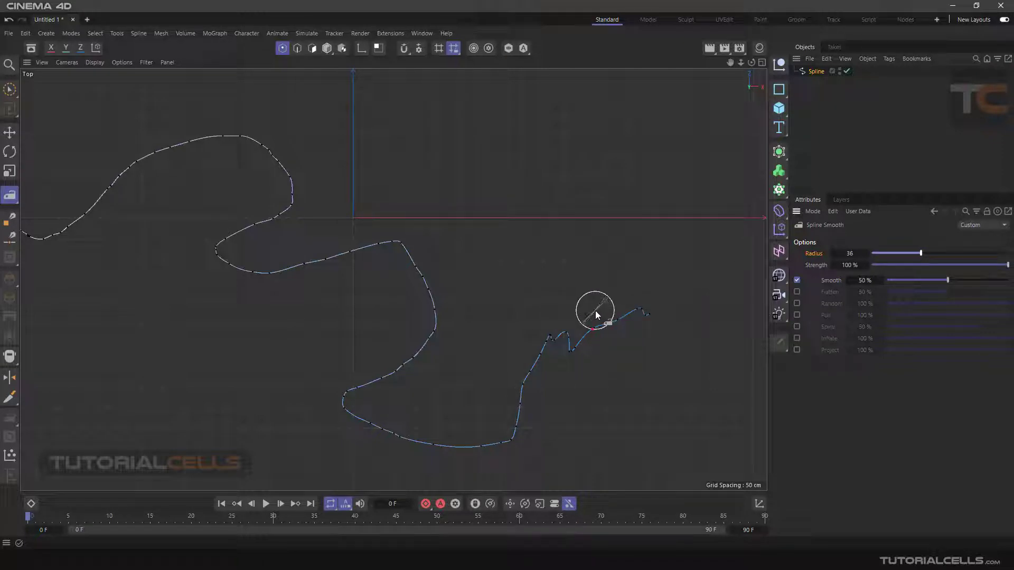
pyautogui.moveTo(921, 253); pyautogui.dragTo(931, 254)
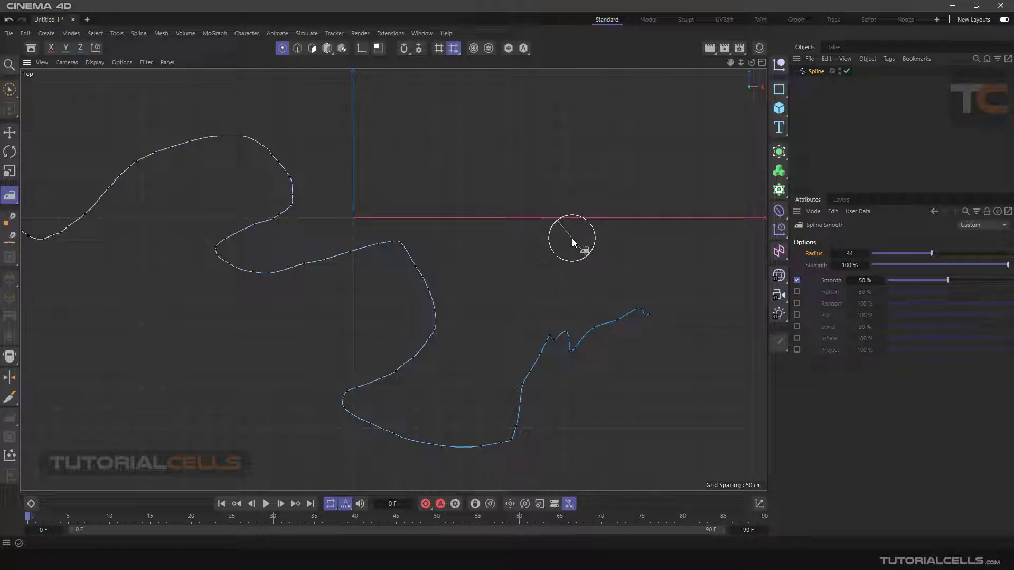
pyautogui.moveTo(572, 238)
pyautogui.mouseDown(button='middle')
pyautogui.moveTo(583, 239)
pyautogui.moveTo(581, 221)
pyautogui.moveTo(580, 255)
pyautogui.moveTo(581, 244)
pyautogui.mouseUp(button='middle')
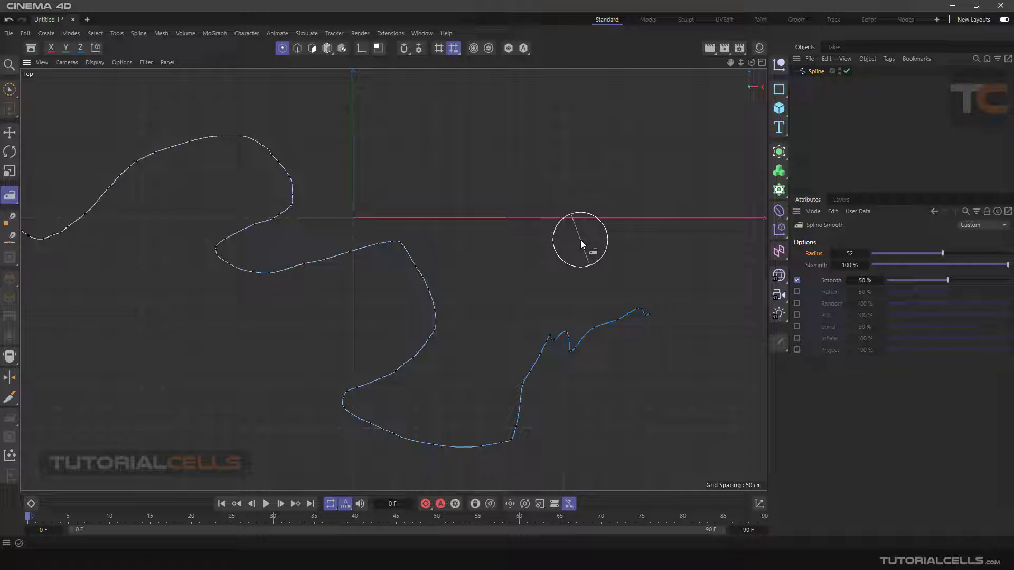
pyautogui.moveTo(581, 240)
pyautogui.mouseDown(button='middle')
pyautogui.moveTo(579, 254)
pyautogui.moveTo(584, 211)
pyautogui.moveTo(576, 258)
pyautogui.mouseUp(button='middle')
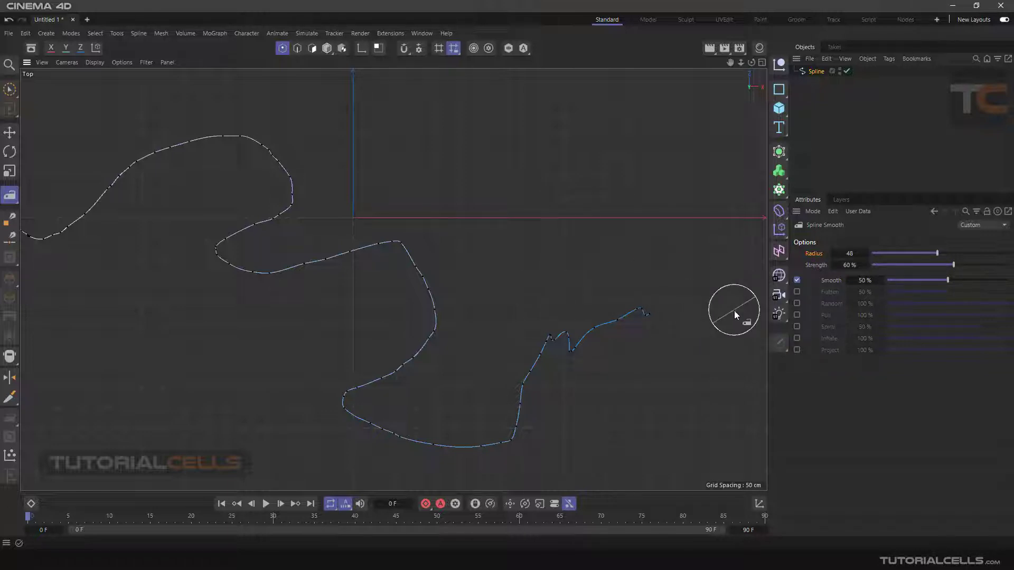
# Step: Swap Smooth for Flatten mode and flatten the rounded hump in the spline's middle
pyautogui.click(797, 280)
pyautogui.click(796, 292)
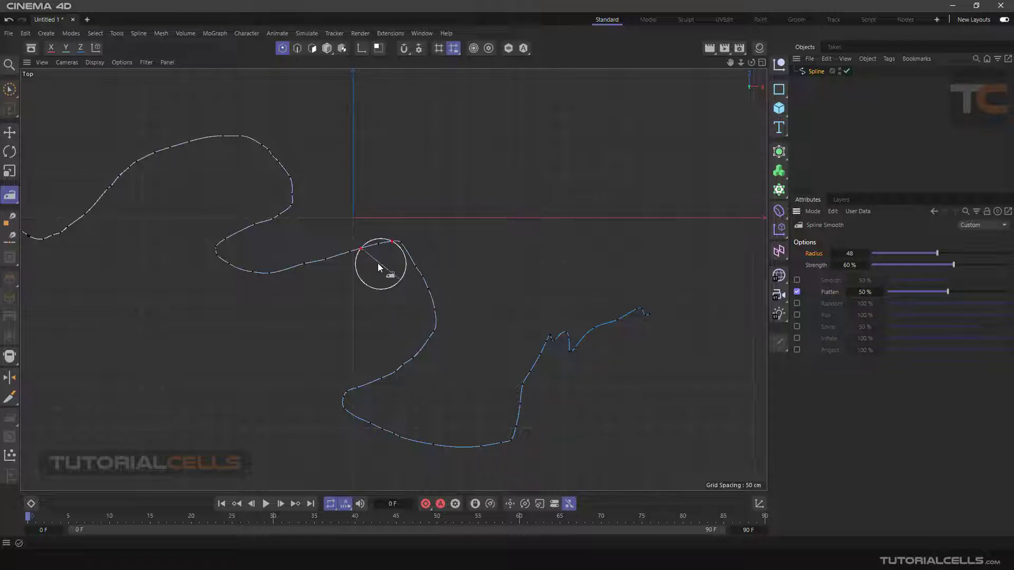
pyautogui.moveTo(342, 258)
pyautogui.mouseDown()
pyautogui.moveTo(386, 252)
pyautogui.moveTo(342, 258)
pyautogui.mouseUp()
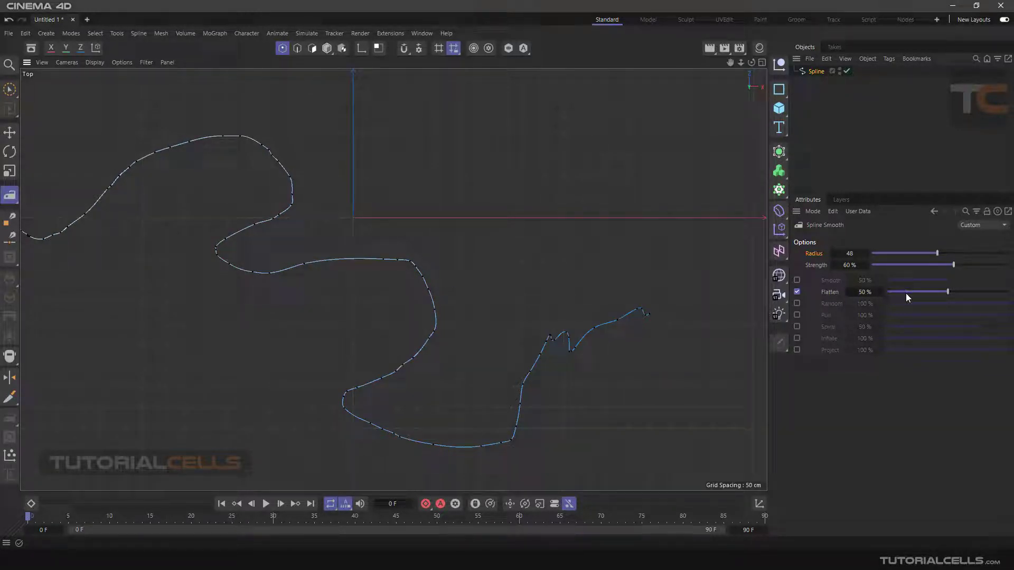
# Step: Swap Flatten for Random mode and jitter the spline's middle section and upper-left curl
pyautogui.click(798, 292)
pyautogui.click(797, 303)
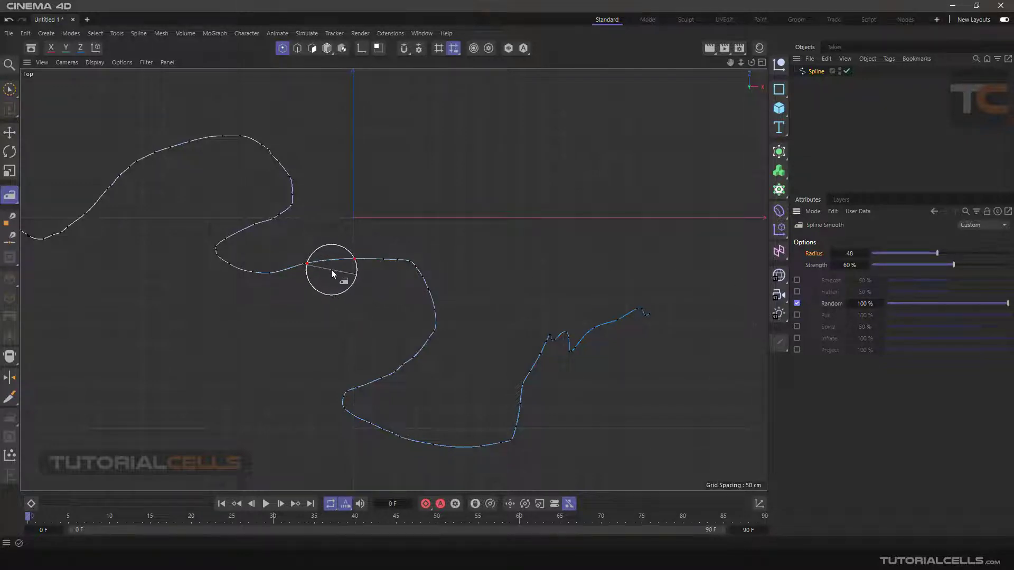
pyautogui.moveTo(327, 258)
pyautogui.mouseDown()
pyautogui.moveTo(354, 261)
pyautogui.moveTo(345, 253)
pyautogui.moveTo(323, 262)
pyautogui.mouseUp()
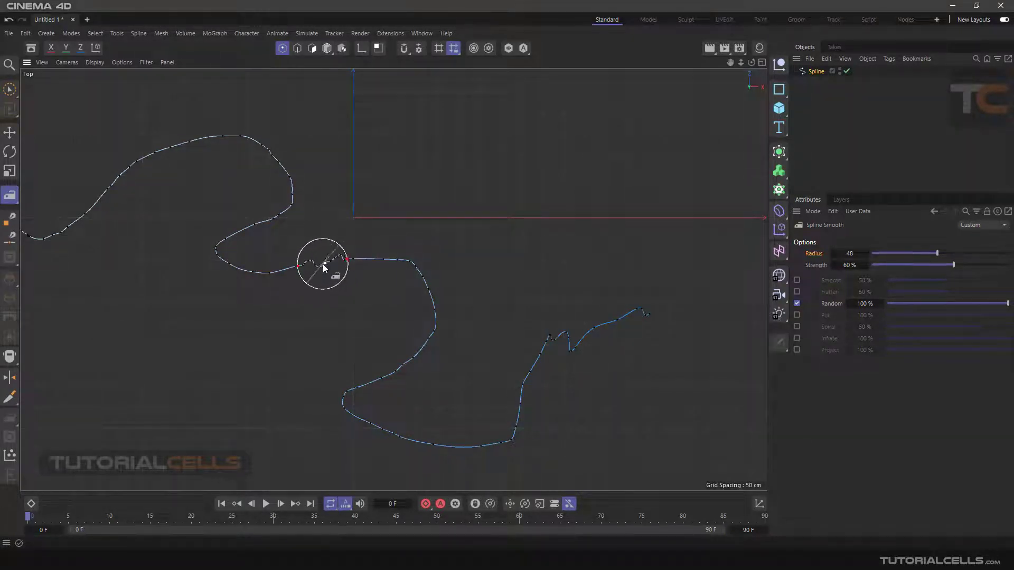
pyautogui.moveTo(366, 261)
pyautogui.mouseDown()
pyautogui.moveTo(413, 269)
pyautogui.moveTo(440, 307)
pyautogui.moveTo(432, 328)
pyautogui.mouseUp()
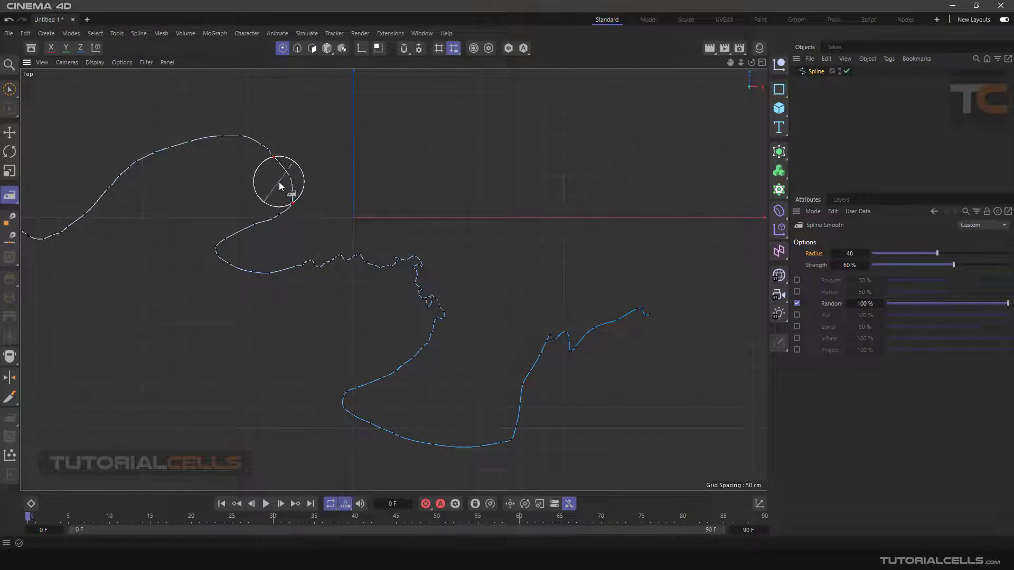
pyautogui.moveTo(281, 183)
pyautogui.mouseDown()
pyautogui.moveTo(271, 225)
pyautogui.moveTo(215, 252)
pyautogui.moveTo(262, 219)
pyautogui.mouseUp()
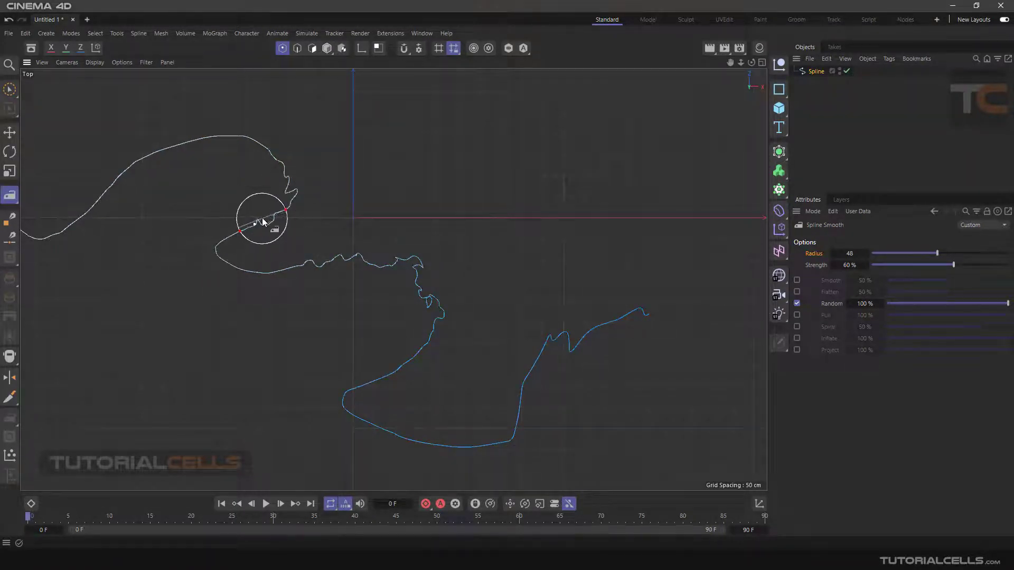
# Step: Swap Random for Smooth mode and soften the jagged upper curl and middle section
pyautogui.click(797, 304)
pyautogui.click(797, 305)
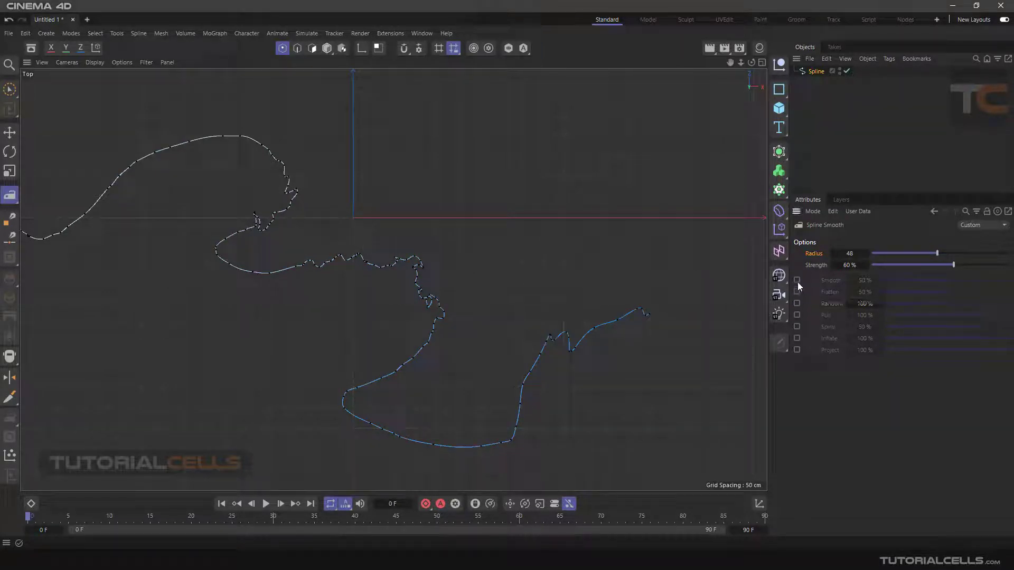
pyautogui.click(797, 282)
pyautogui.moveTo(268, 173)
pyautogui.mouseDown()
pyautogui.moveTo(260, 231)
pyautogui.moveTo(289, 203)
pyautogui.moveTo(260, 216)
pyautogui.moveTo(321, 253)
pyautogui.moveTo(381, 256)
pyautogui.moveTo(430, 275)
pyautogui.moveTo(431, 327)
pyautogui.moveTo(420, 283)
pyautogui.moveTo(388, 271)
pyautogui.mouseUp()
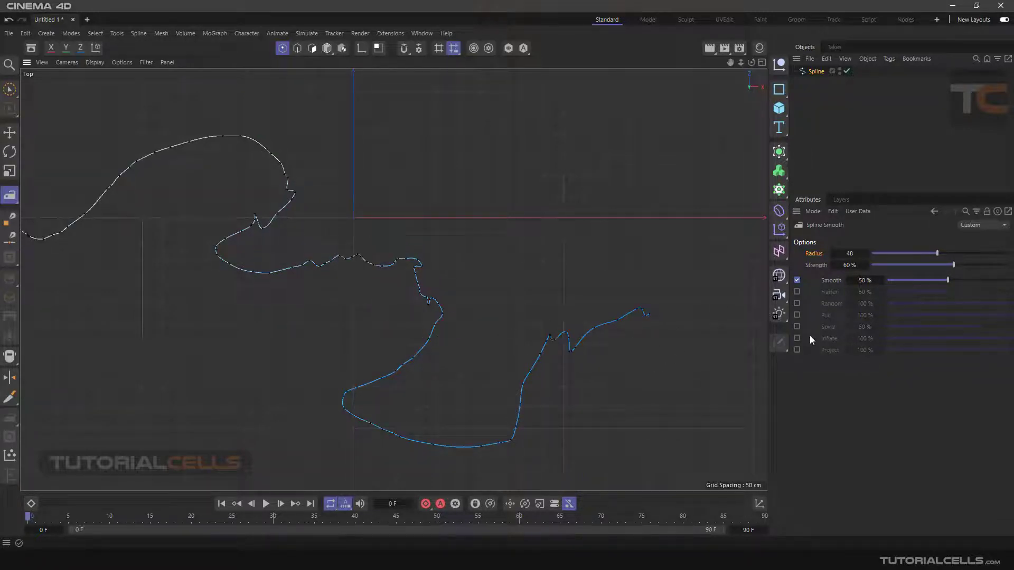
# Step: Turn Smooth mode off and zoom the Top view in on the lower curve
pyautogui.click(797, 281)
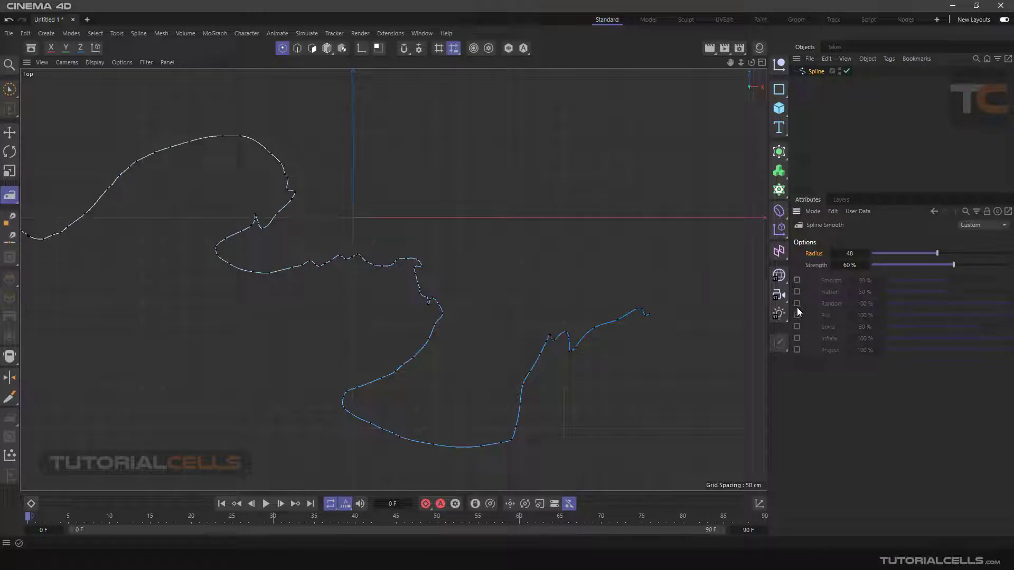
pyautogui.scroll(3, 544, 360)
pyautogui.scroll(-4, 483, 401)
pyautogui.scroll(2, 528, 278)
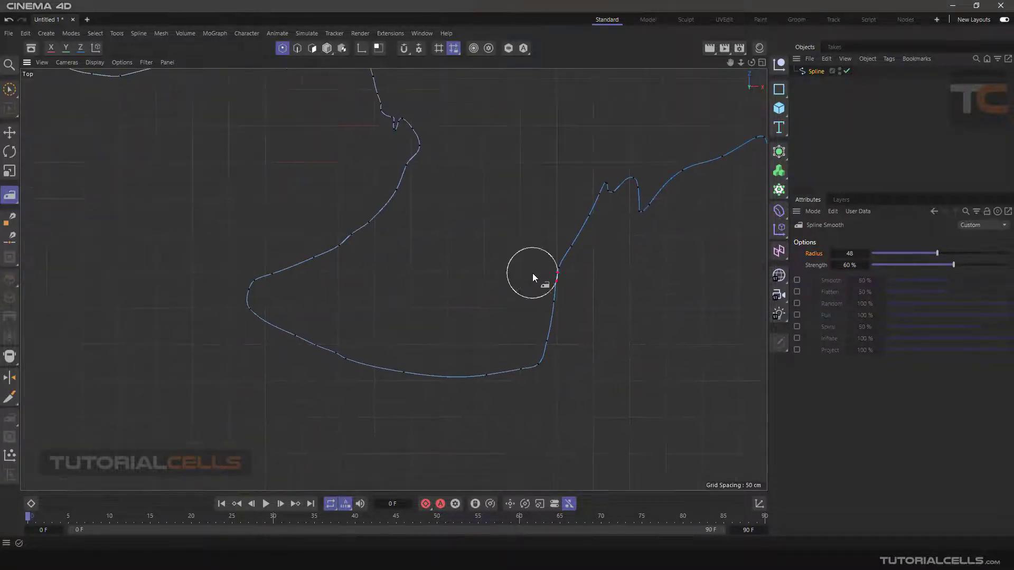
# Step: Turn on Pull mode with Radius 56 and pull the spline's lower curve into a wavy, bumpy line
pyautogui.click(797, 316)
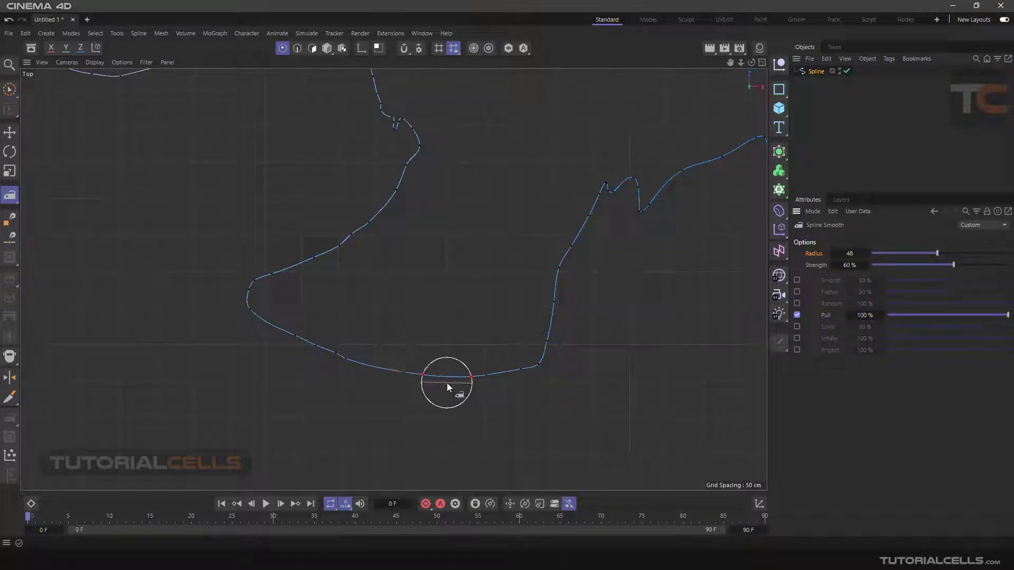
pyautogui.moveTo(931, 254); pyautogui.dragTo(947, 254)
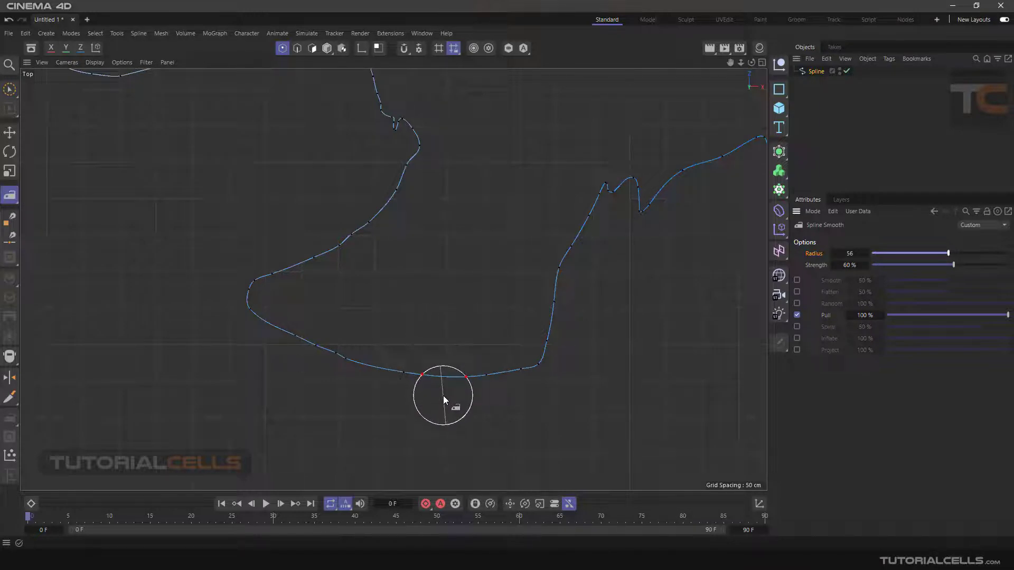
pyautogui.moveTo(444, 396); pyautogui.dragTo(447, 365)
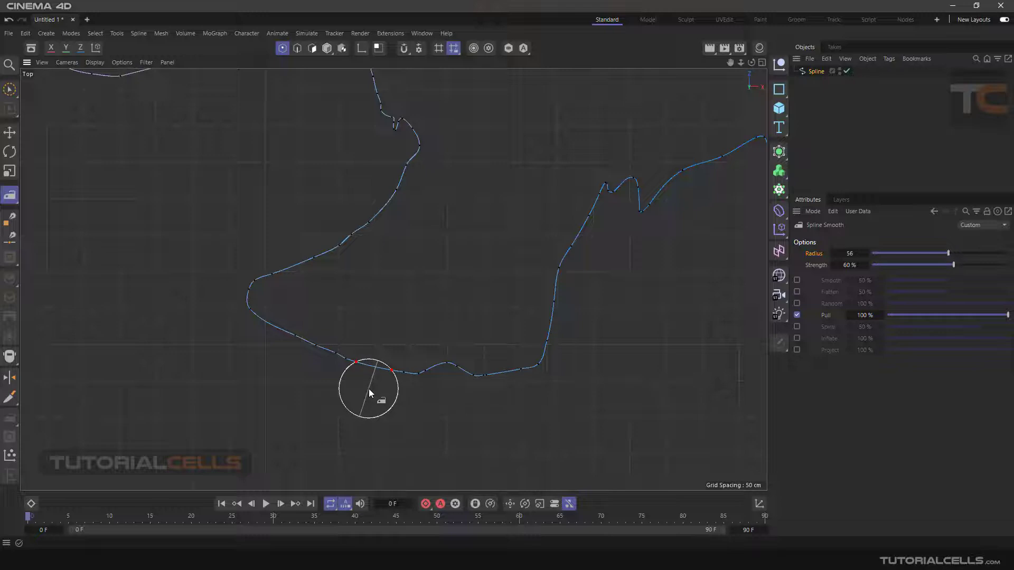
pyautogui.moveTo(368, 388); pyautogui.dragTo(372, 372)
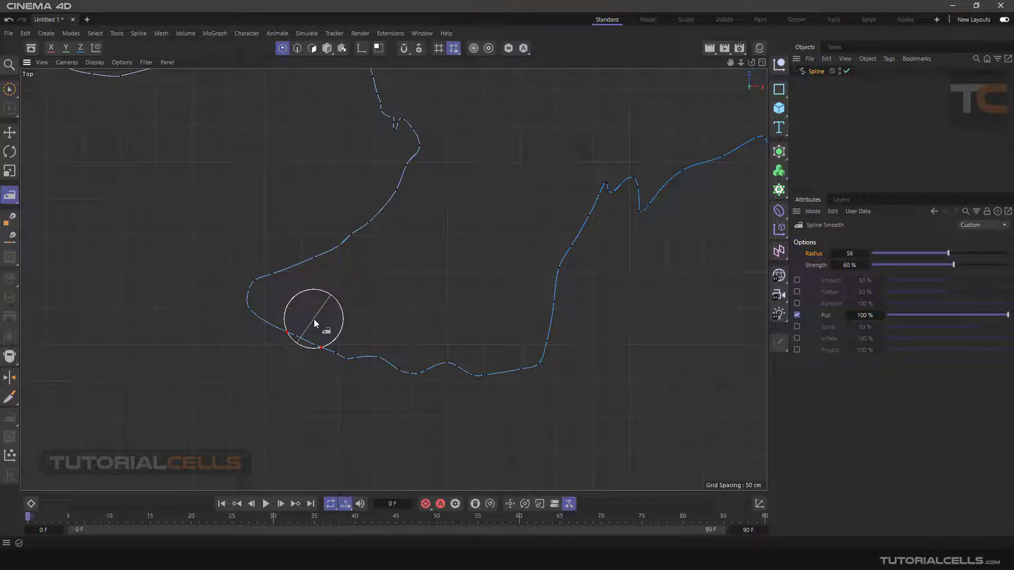
pyautogui.moveTo(315, 319); pyautogui.dragTo(308, 331)
pyautogui.moveTo(287, 370); pyautogui.dragTo(243, 429)
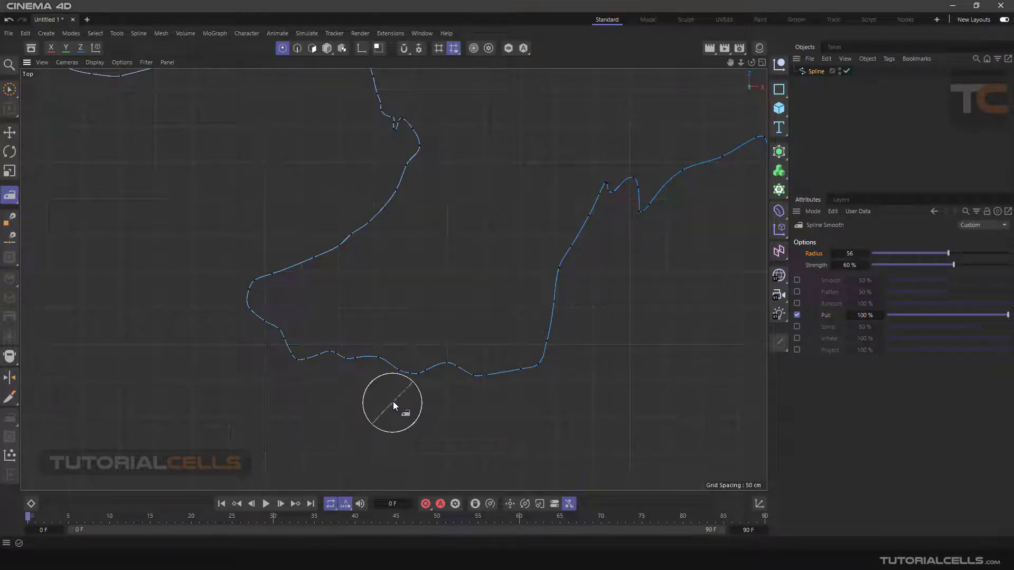
# Step: Swap Pull for Spiral mode and twist tight curls into the spline, including its upper-left stretch
pyautogui.click(796, 315)
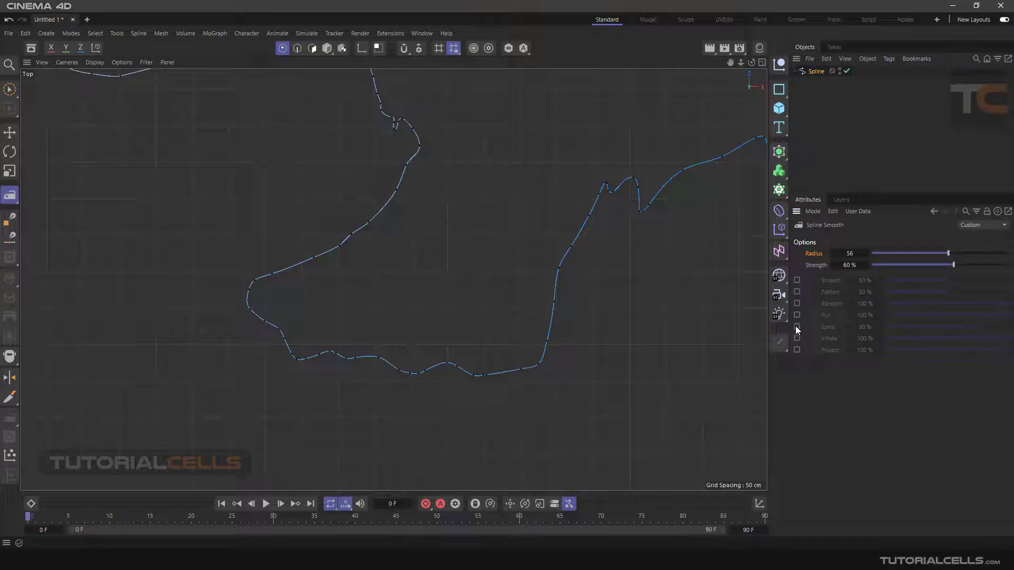
pyautogui.click(797, 327)
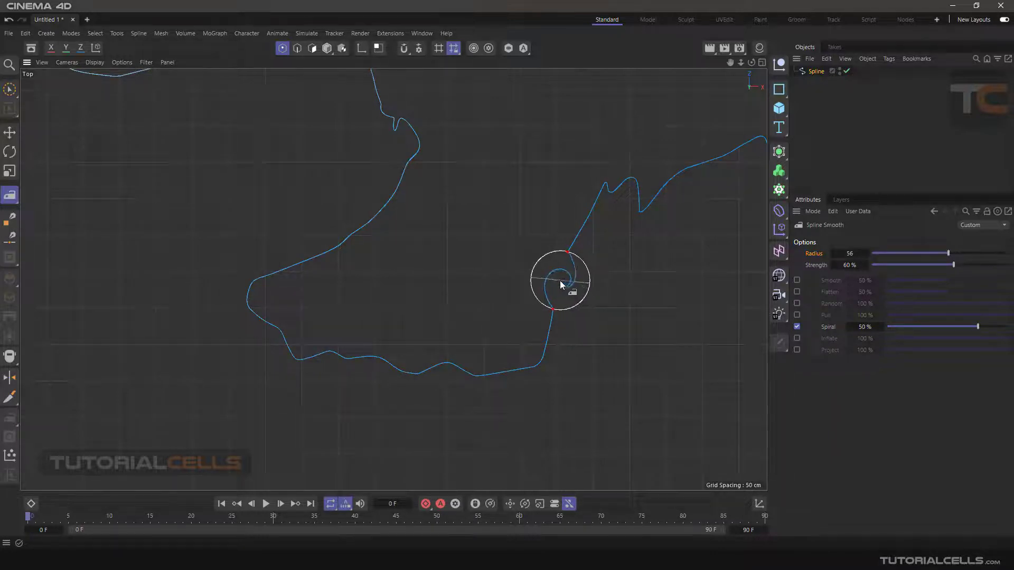
pyautogui.moveTo(561, 283); pyautogui.dragTo(553, 266)
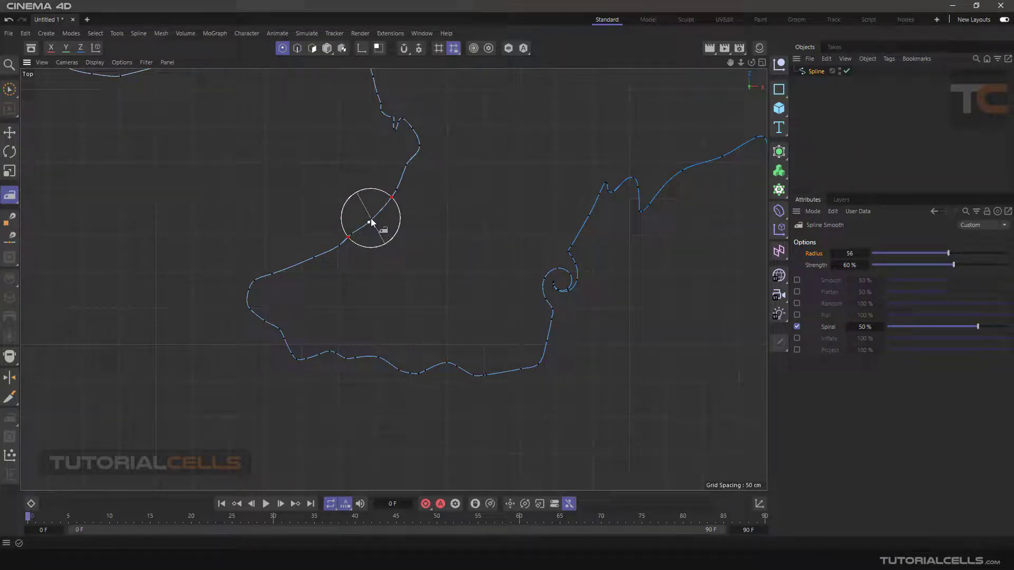
pyautogui.moveTo(370, 217); pyautogui.dragTo(370, 217)
# Step: Swap Spiral for Inflate mode and bulge out the spline's upper-right stretch
pyautogui.click(796, 327)
pyautogui.click(797, 338)
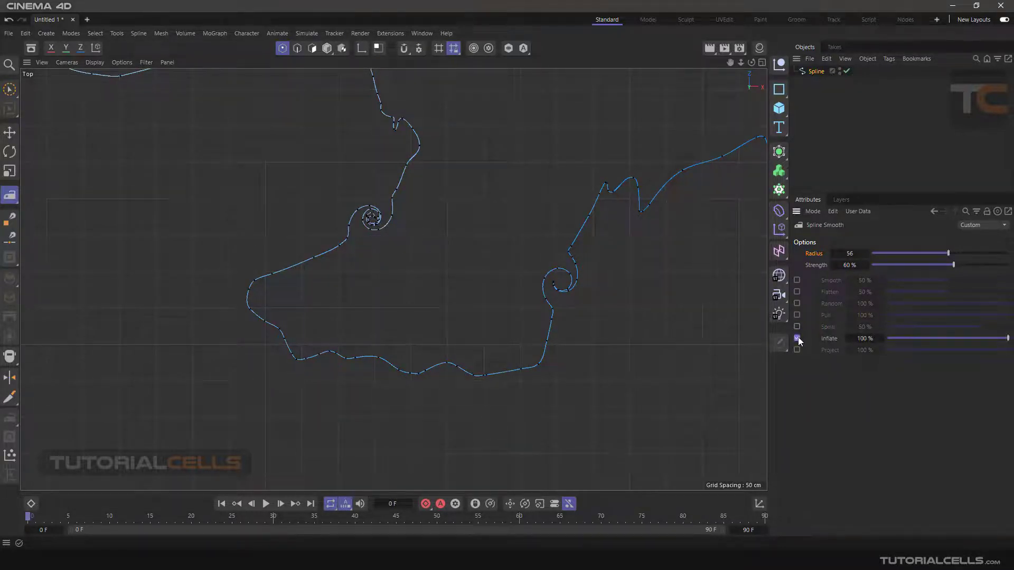
pyautogui.keyDown('alt'); pyautogui.moveTo(551, 294); pyautogui.dragTo(477, 313, button='middle'); pyautogui.keyUp('alt')
pyautogui.scroll(2, 479, 316)
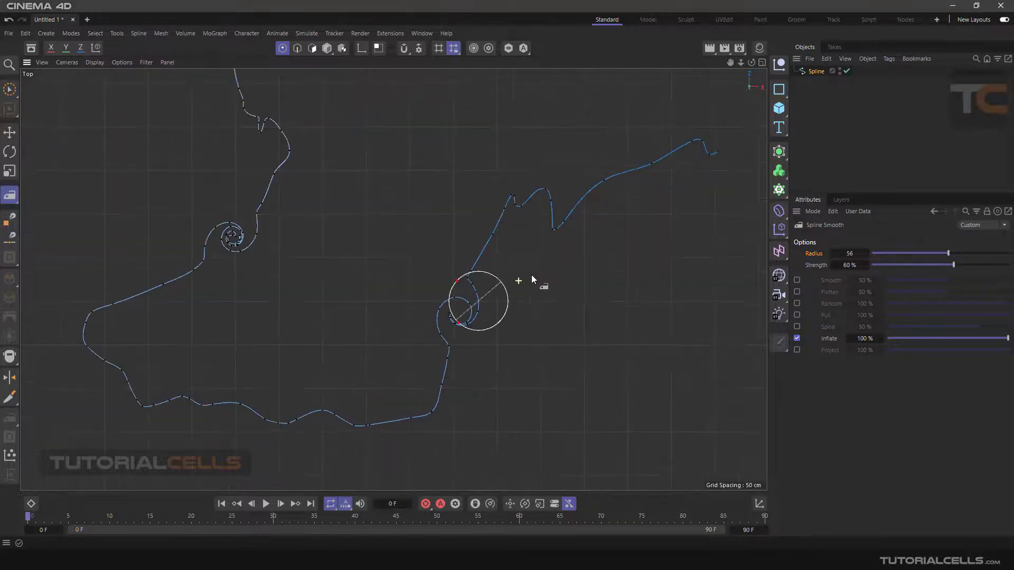
pyautogui.keyDown('alt'); pyautogui.moveTo(585, 198); pyautogui.dragTo(492, 261, button='middle'); pyautogui.keyUp('alt')
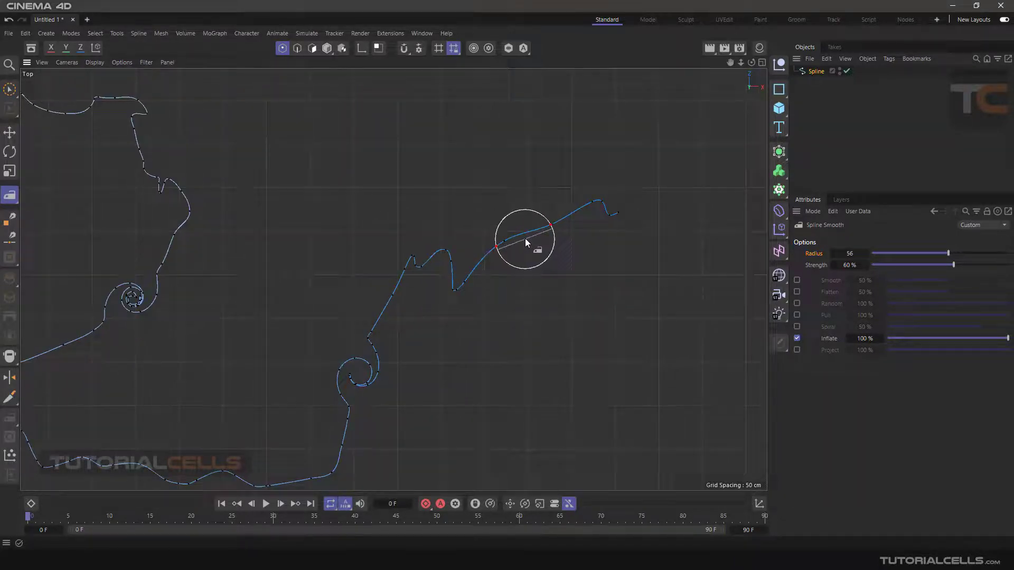
pyautogui.moveTo(526, 240); pyautogui.dragTo(526, 242)
# Step: Inflate the spline's lower stretch and lower-right bend into a rounder, wavier bulge
pyautogui.moveTo(486, 293); pyautogui.dragTo(407, 340, button='middle')
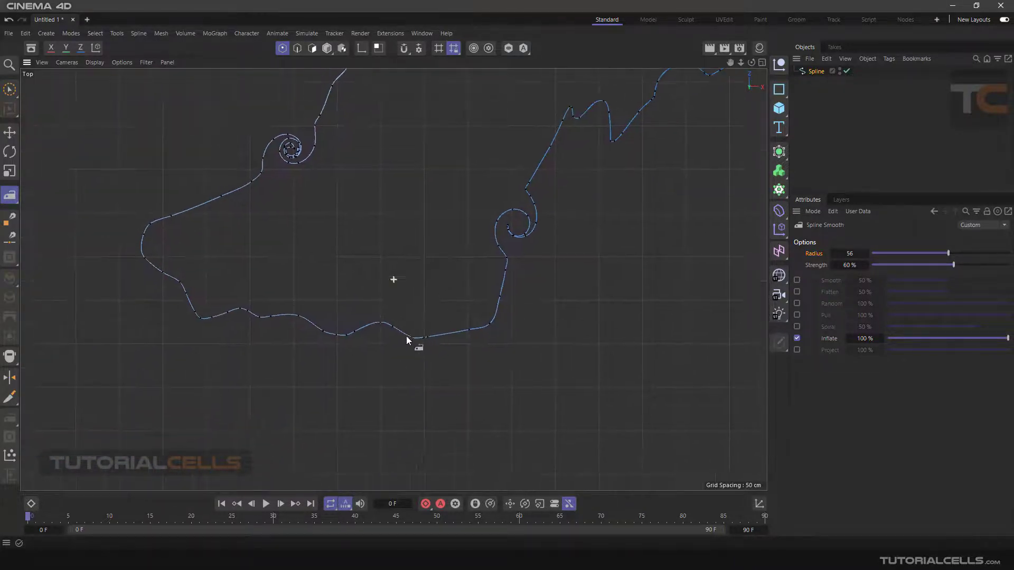
pyautogui.click(455, 350)
pyautogui.moveTo(457, 348); pyautogui.dragTo(455, 348)
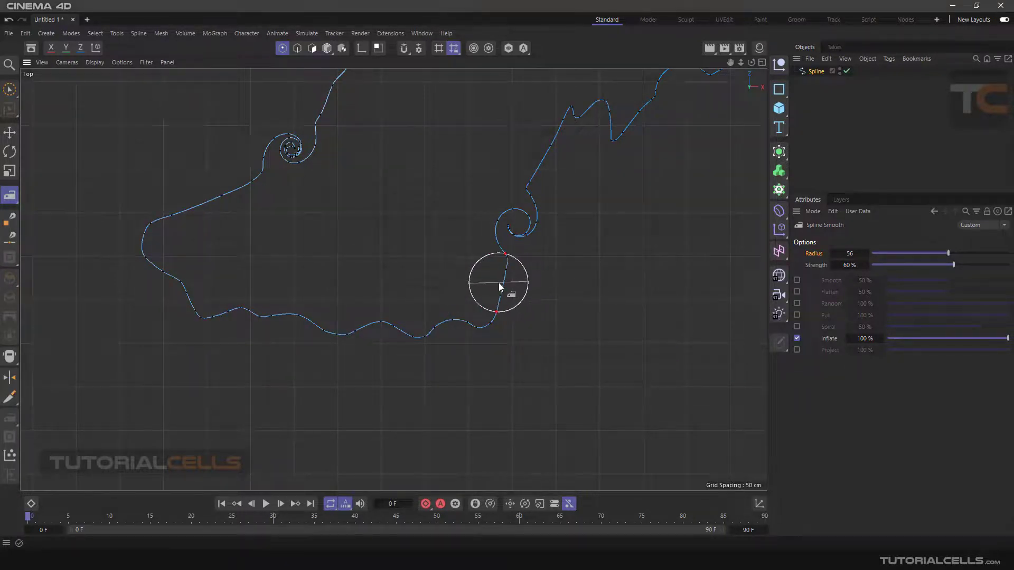
pyautogui.moveTo(493, 280); pyautogui.dragTo(484, 280)
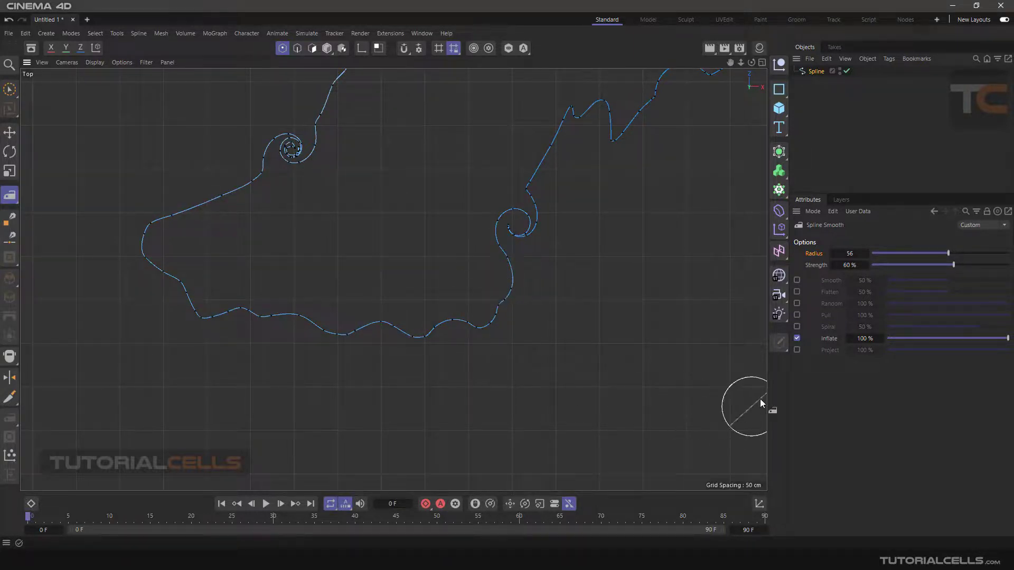
# Step: Turn off the brush's Inflate effect, leaving Project unchecked
pyautogui.click(797, 338)
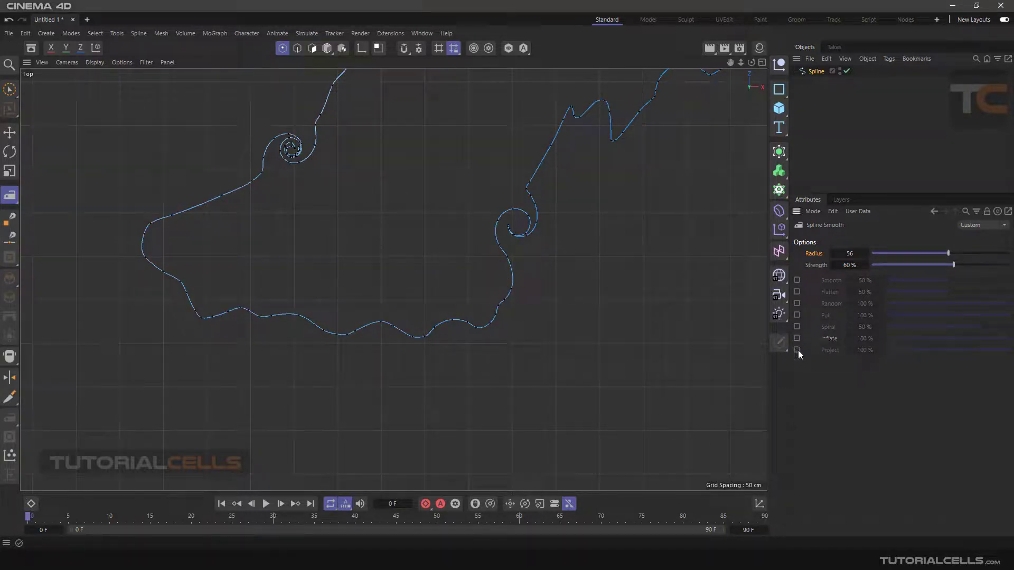
pyautogui.click(797, 350)
pyautogui.click(797, 351)
pyautogui.scroll(-5, 541, 298)
# Step: Maximise the Perspective view and orbit to a low angle on the reshaped spline
pyautogui.middleClick(502, 268)
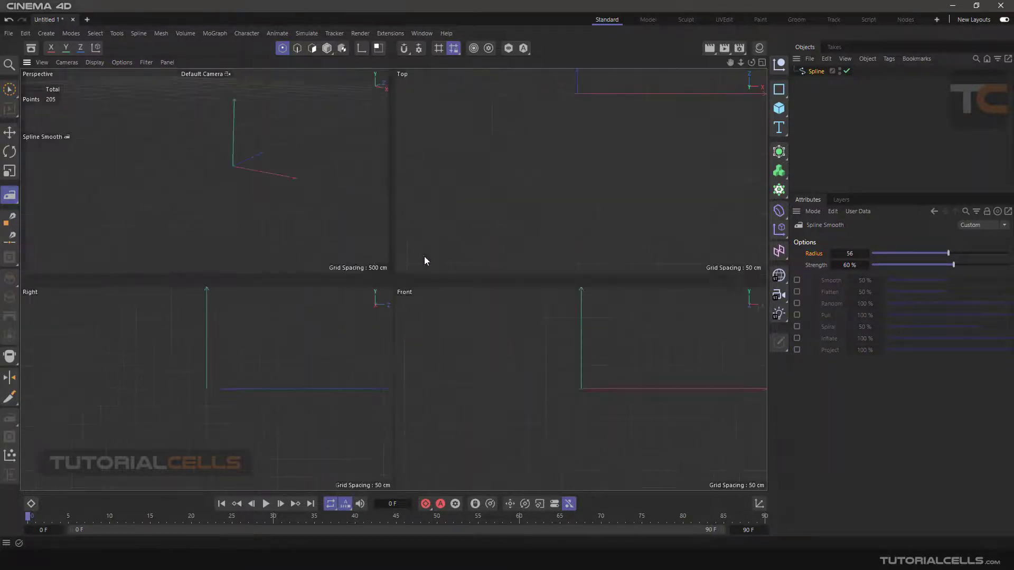
pyautogui.middleClick(317, 242)
pyautogui.moveTo(398, 287)
pyautogui.keyDown('alt'); pyautogui.mouseDown()
pyautogui.moveTo(411, 271)
pyautogui.moveTo(395, 258)
pyautogui.moveTo(340, 258)
pyautogui.moveTo(483, 328)
pyautogui.moveTo(480, 301)
pyautogui.moveTo(491, 302)
pyautogui.moveTo(334, 273)
pyautogui.moveTo(245, 272)
pyautogui.moveTo(516, 297)
pyautogui.moveTo(528, 323)
pyautogui.moveTo(438, 291)
pyautogui.mouseUp(); pyautogui.keyUp('alt')
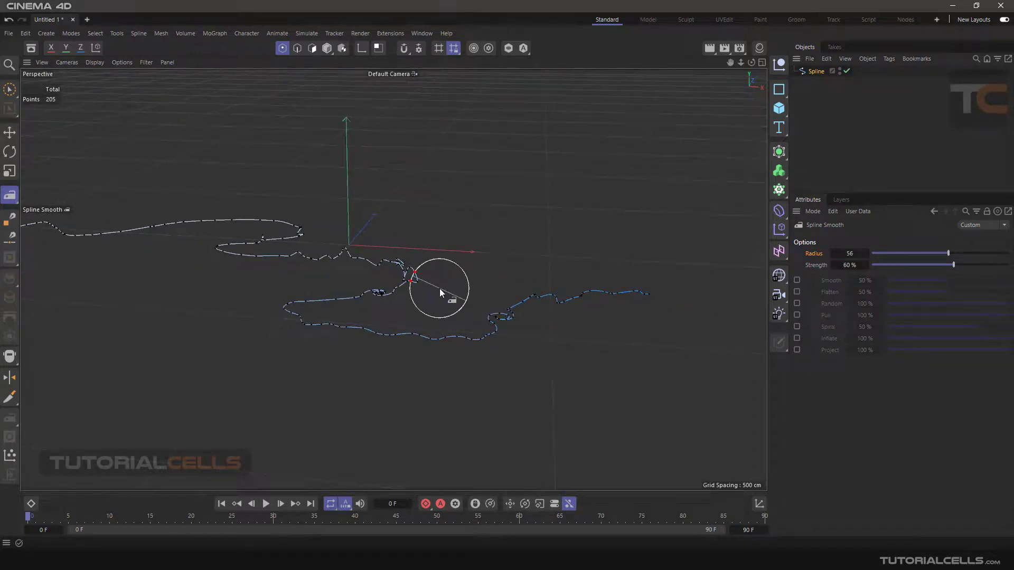
# Step: Add a Sphere primitive to the scene, then delete it
pyautogui.click(780, 90)
pyautogui.click(778, 108)
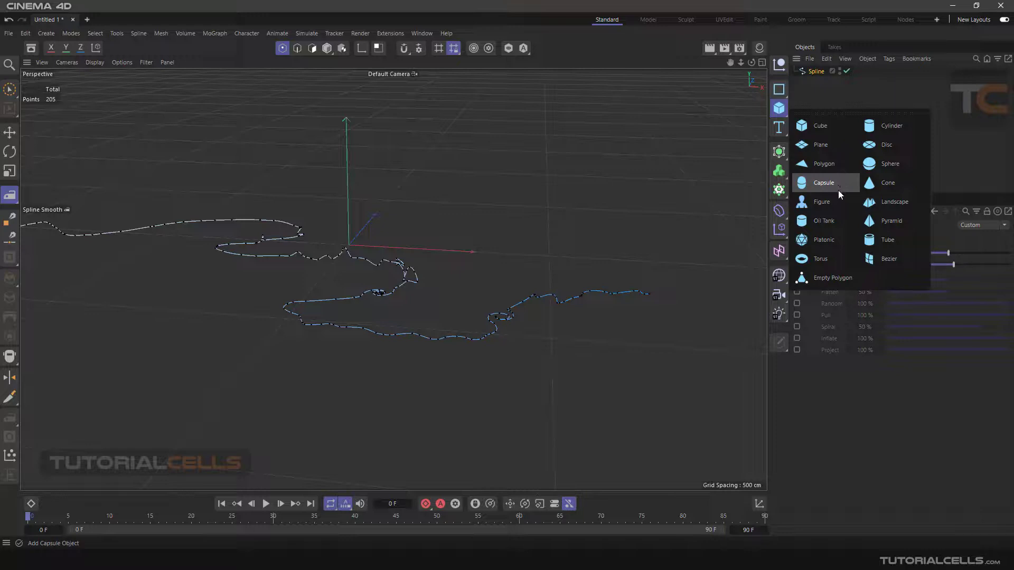
pyautogui.click(898, 163)
pyautogui.moveTo(380, 251)
pyautogui.mouseDown()
pyautogui.moveTo(353, 249)
pyautogui.moveTo(391, 253)
pyautogui.mouseUp()
pyautogui.click(813, 71)
pyautogui.press('Delete')
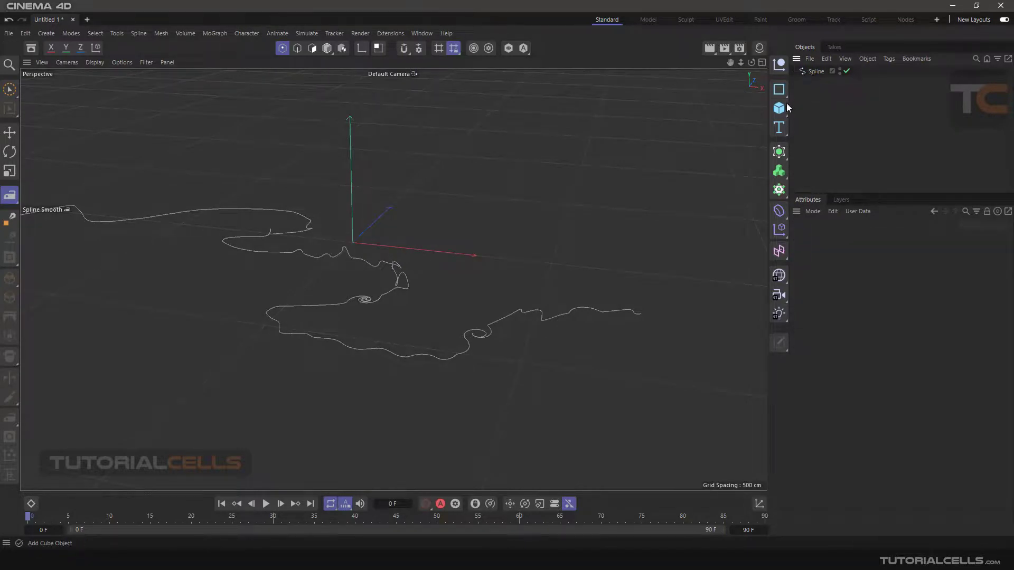
# Step: Add a 600 × 100 × 600 cm Landscape object beside the spline
pyautogui.click(786, 107)
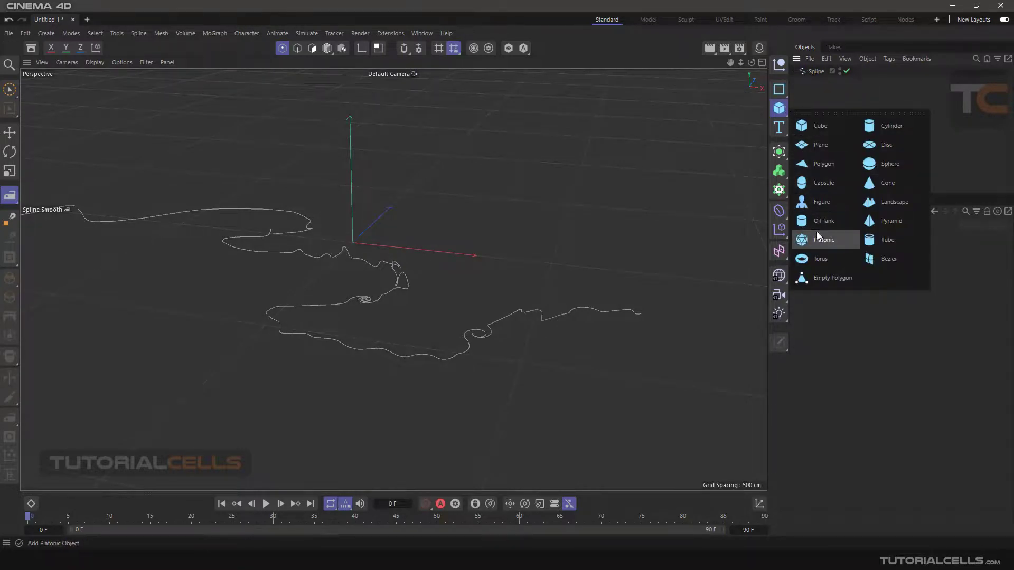
pyautogui.click(879, 201)
pyautogui.scroll(-3, 486, 249)
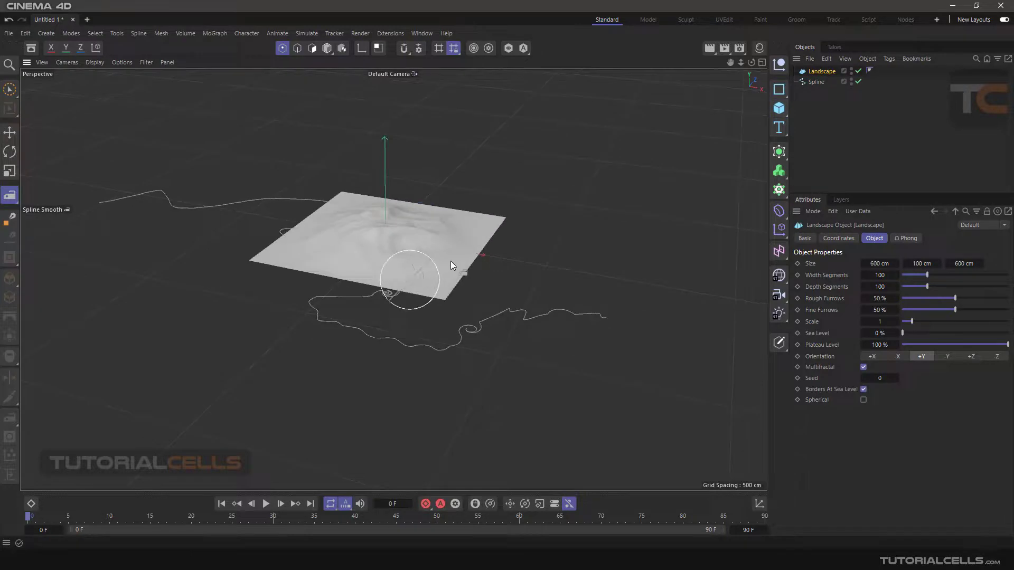
# Step: Move the Landscape so it sits beneath part of the spline
pyautogui.click(9, 132)
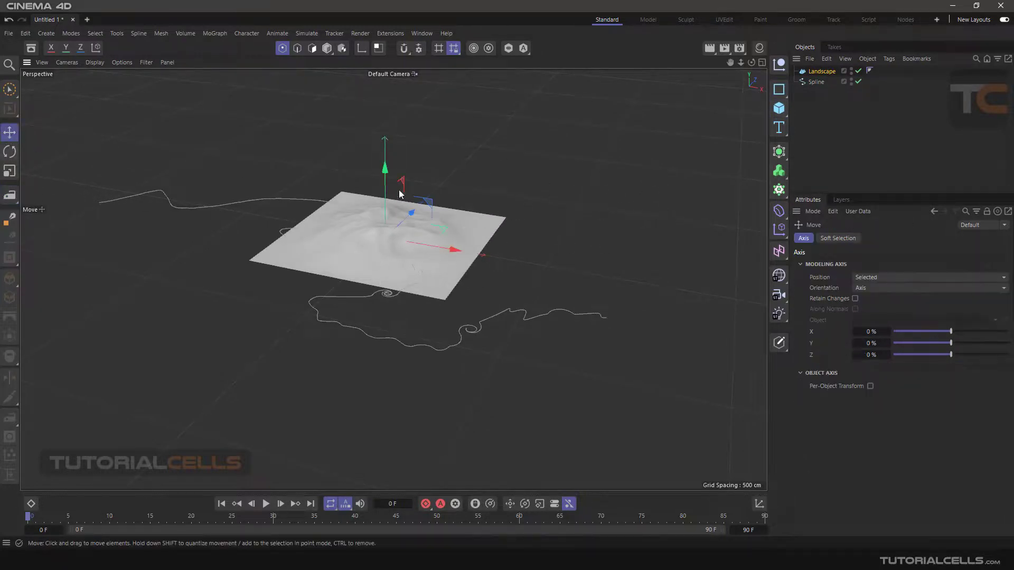
pyautogui.keyDown('alt'); pyautogui.moveTo(393, 196); pyautogui.dragTo(563, 333); pyautogui.keyUp('alt')
pyautogui.scroll(3, 540, 343)
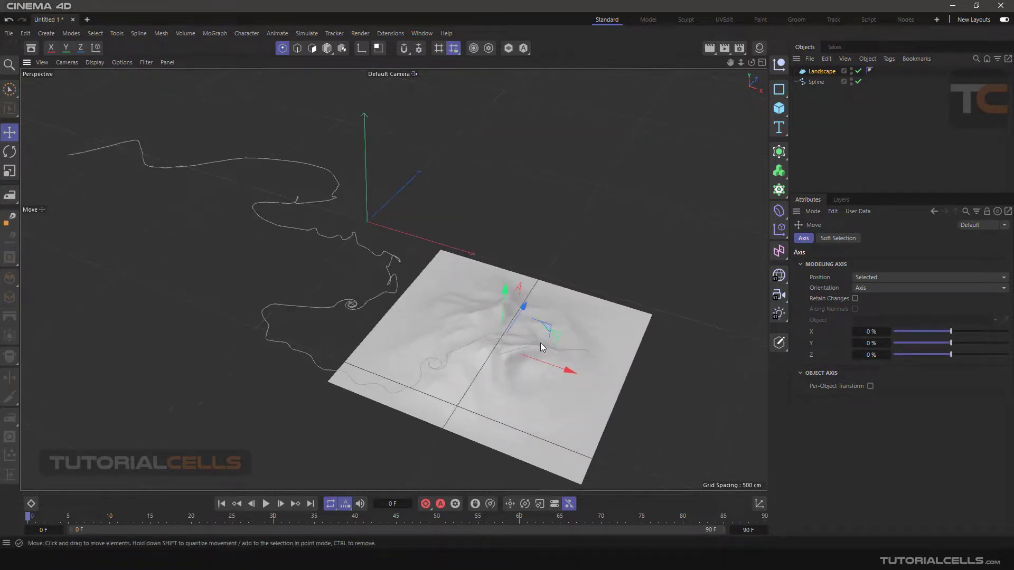
pyautogui.scroll(5, 486, 312)
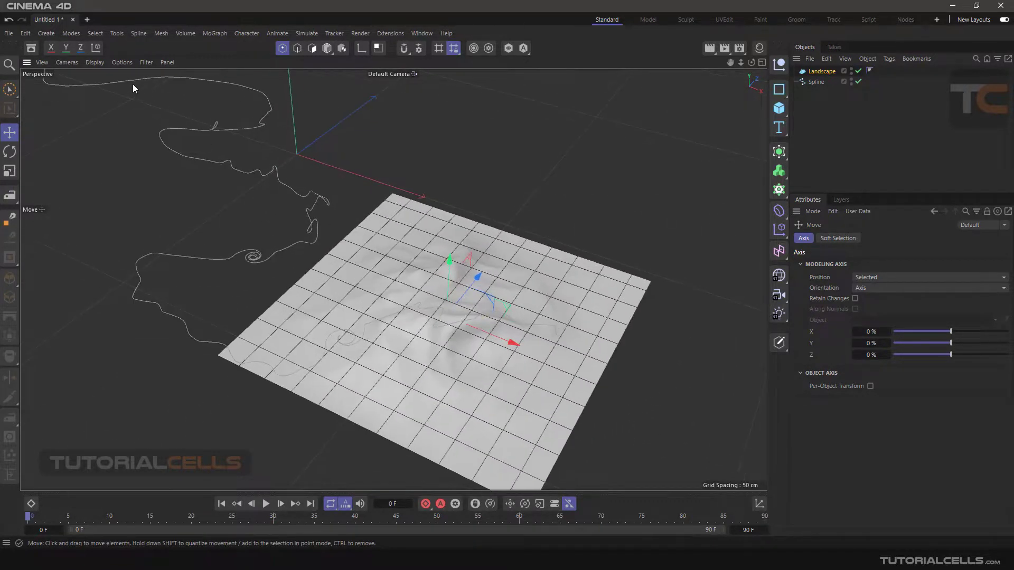
# Step: Hide the workplane grid via the viewport Filter menu and view the spline above the terrain
pyautogui.click(145, 61)
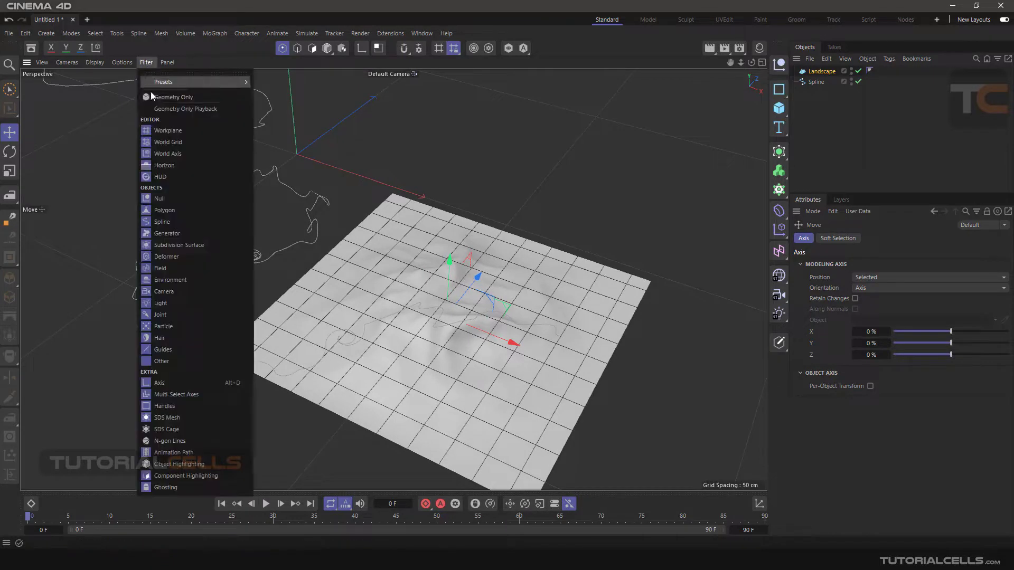
pyautogui.click(123, 109)
pyautogui.click(146, 62)
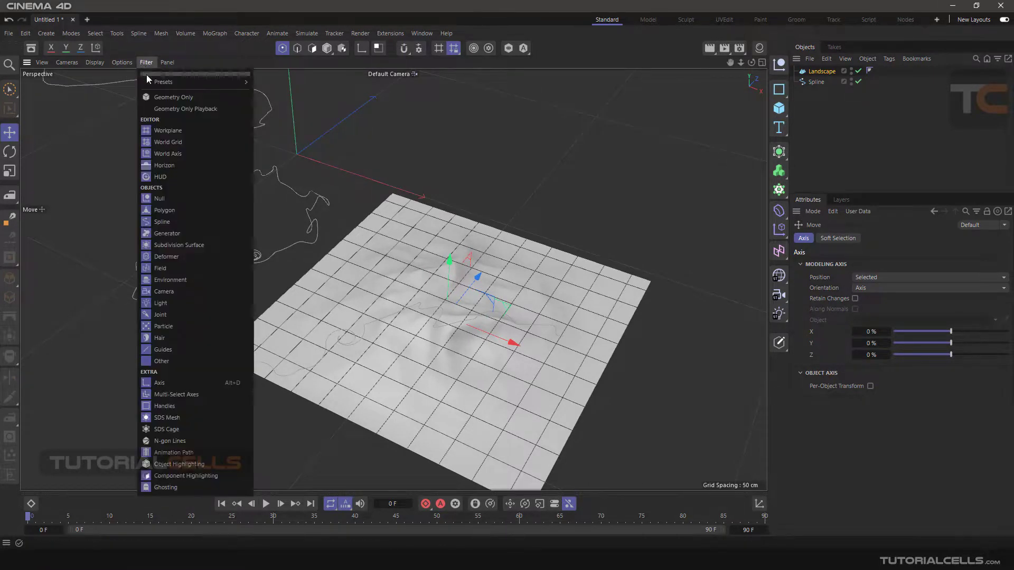
pyautogui.click(162, 130)
pyautogui.scroll(-5, 166, 130)
pyautogui.keyDown('alt'); pyautogui.moveTo(499, 334); pyautogui.dragTo(378, 315); pyautogui.keyUp('alt')
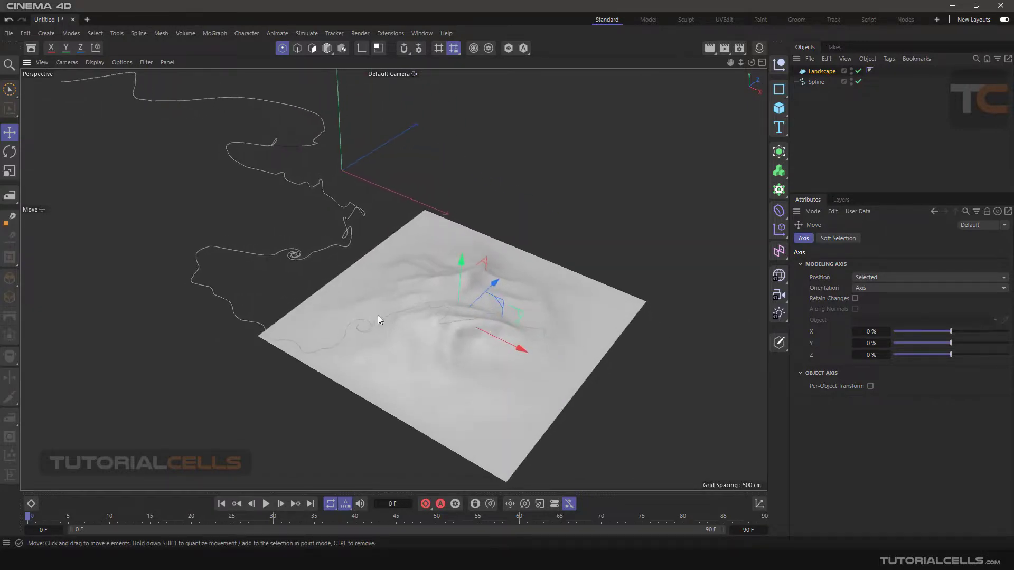
pyautogui.scroll(5, 485, 327)
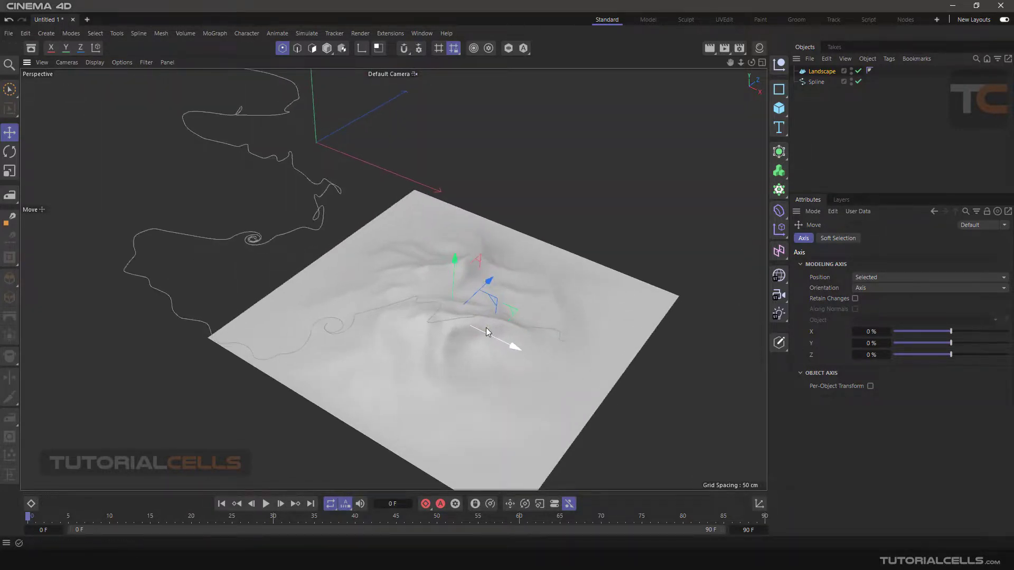
pyautogui.scroll(-1, 464, 326)
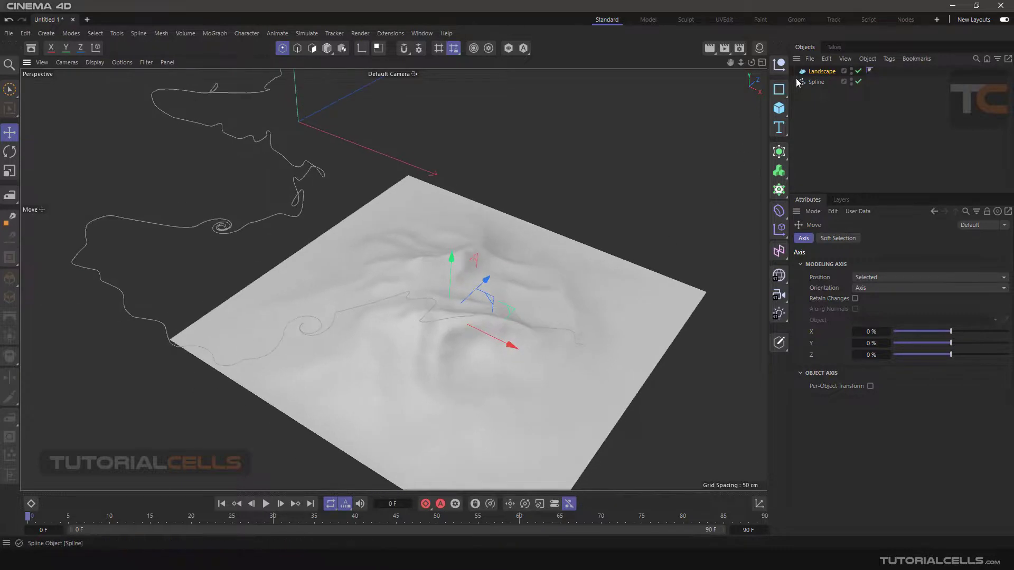
# Step: Select the Spline and activate the Spline Smooth tool with Project enabled at 100%
pyautogui.click(815, 82)
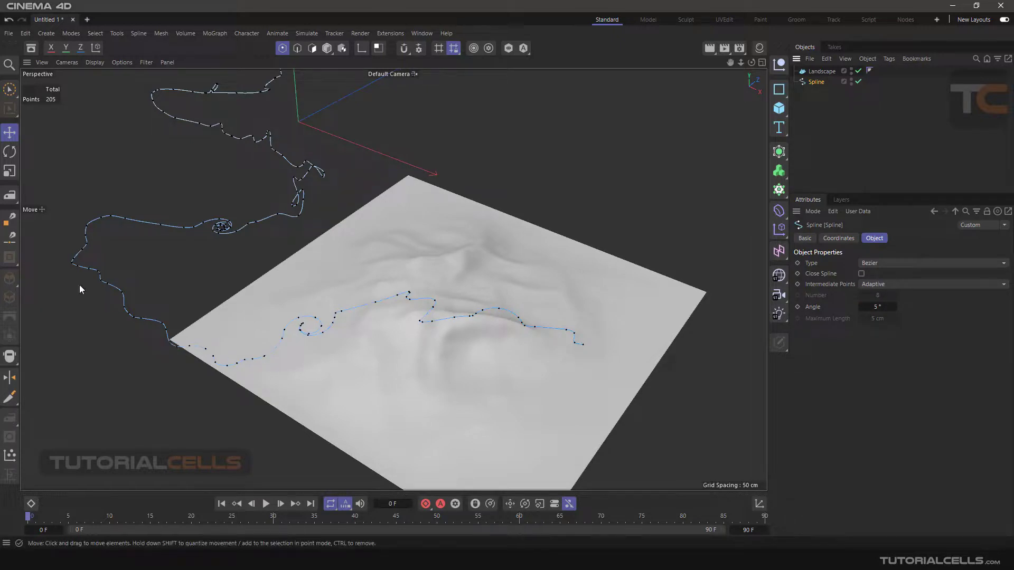
pyautogui.click(12, 196)
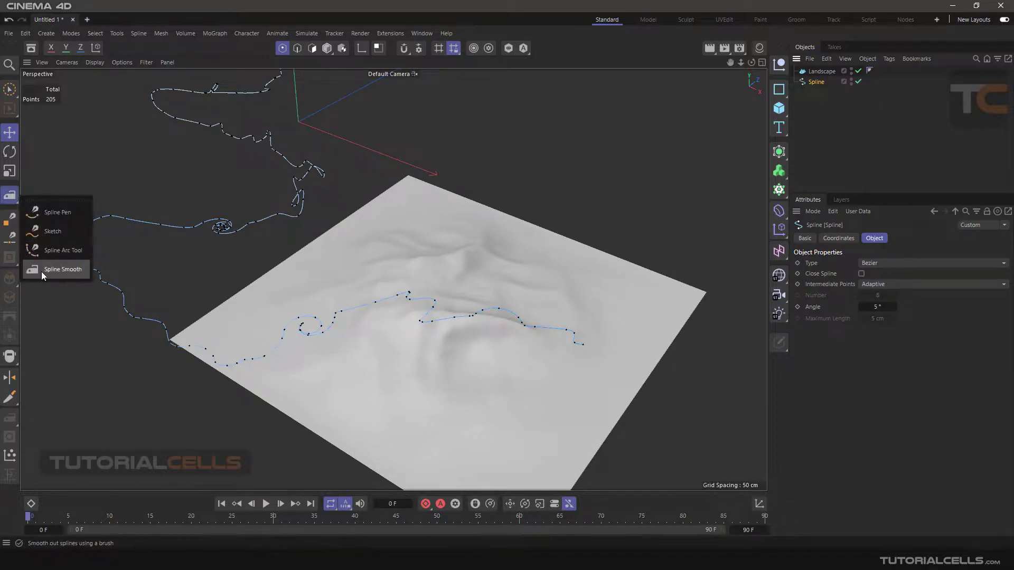
pyautogui.click(62, 269)
pyautogui.click(797, 349)
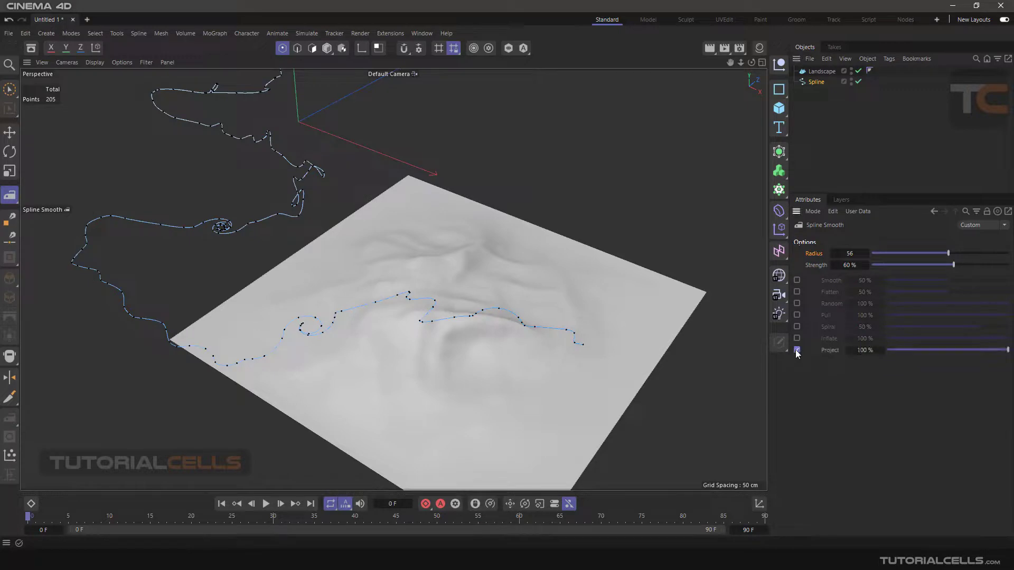
# Step: Brush the spline's lower stretch onto the Landscape terrain and orbit to check it
pyautogui.moveTo(587, 341)
pyautogui.mouseDown()
pyautogui.moveTo(494, 312)
pyautogui.moveTo(423, 319)
pyautogui.moveTo(425, 300)
pyautogui.moveTo(406, 293)
pyautogui.moveTo(353, 309)
pyautogui.mouseUp()
pyautogui.moveTo(521, 359)
pyautogui.keyDown('alt'); pyautogui.mouseDown()
pyautogui.moveTo(338, 285)
pyautogui.moveTo(379, 277)
pyautogui.moveTo(494, 346)
pyautogui.moveTo(508, 375)
pyautogui.mouseUp(); pyautogui.keyUp('alt')
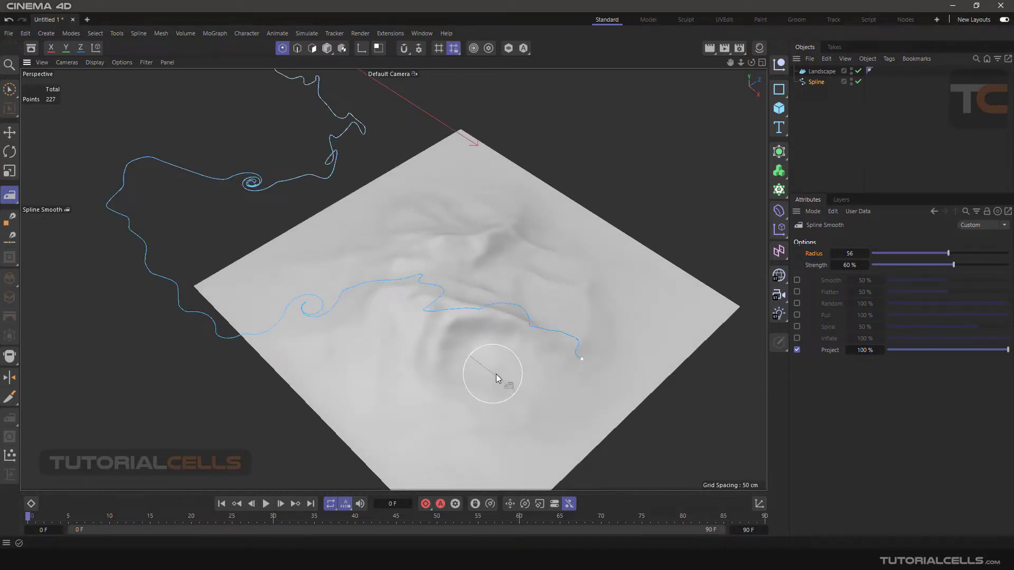
pyautogui.moveTo(525, 378)
pyautogui.keyDown('alt'); pyautogui.mouseDown()
pyautogui.moveTo(451, 334)
pyautogui.moveTo(331, 297)
pyautogui.moveTo(559, 328)
pyautogui.moveTo(547, 350)
pyautogui.mouseUp(); pyautogui.keyUp('alt')
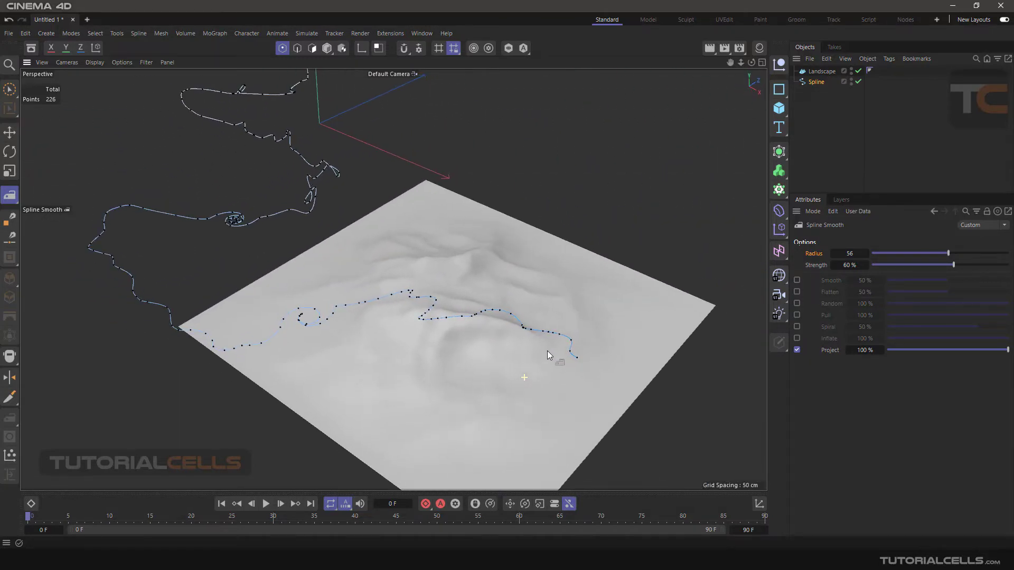